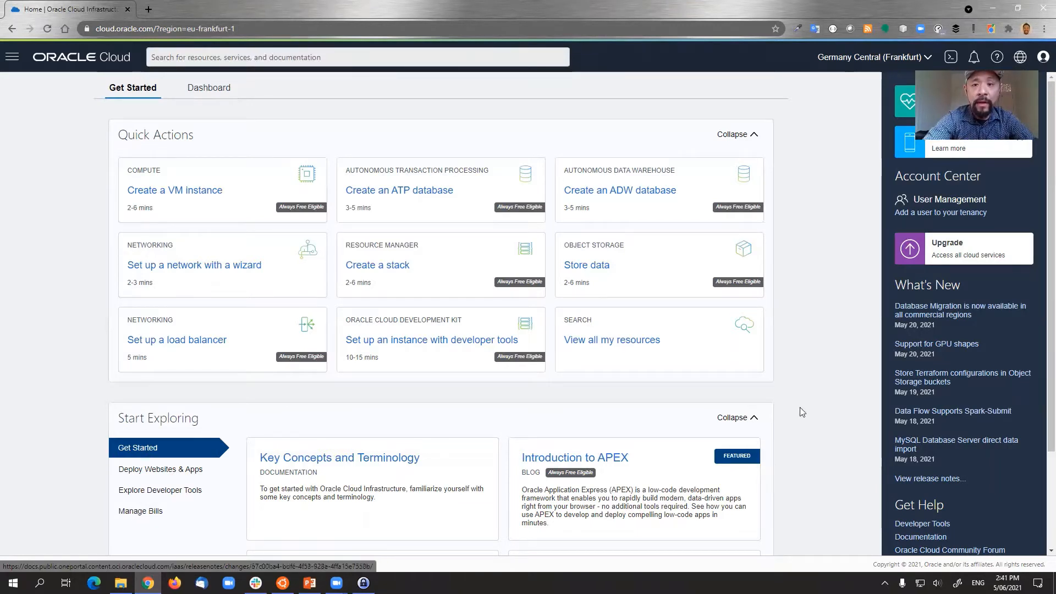
- Start a new autonomous database with display name and database name both set to 'data'
click(648, 193)
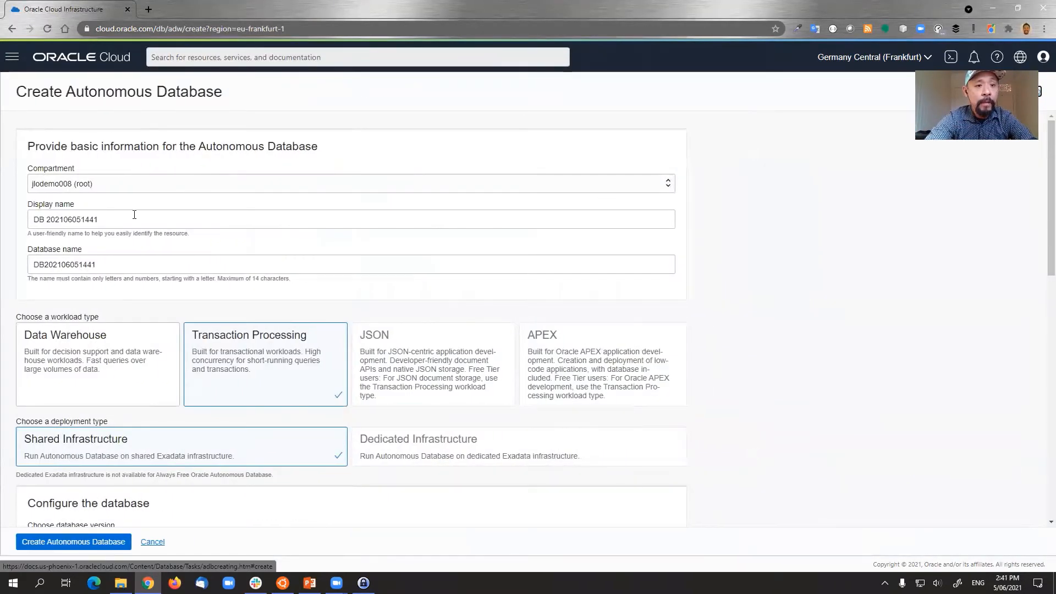
click(131, 219)
drag(131, 219, 2, 221)
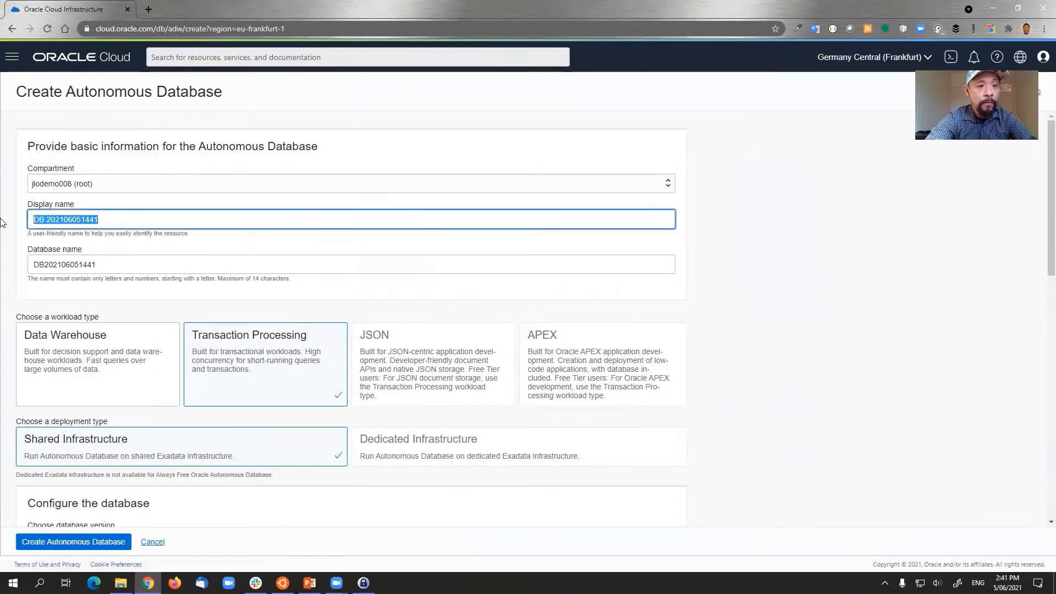
text(data)
key(Tab)
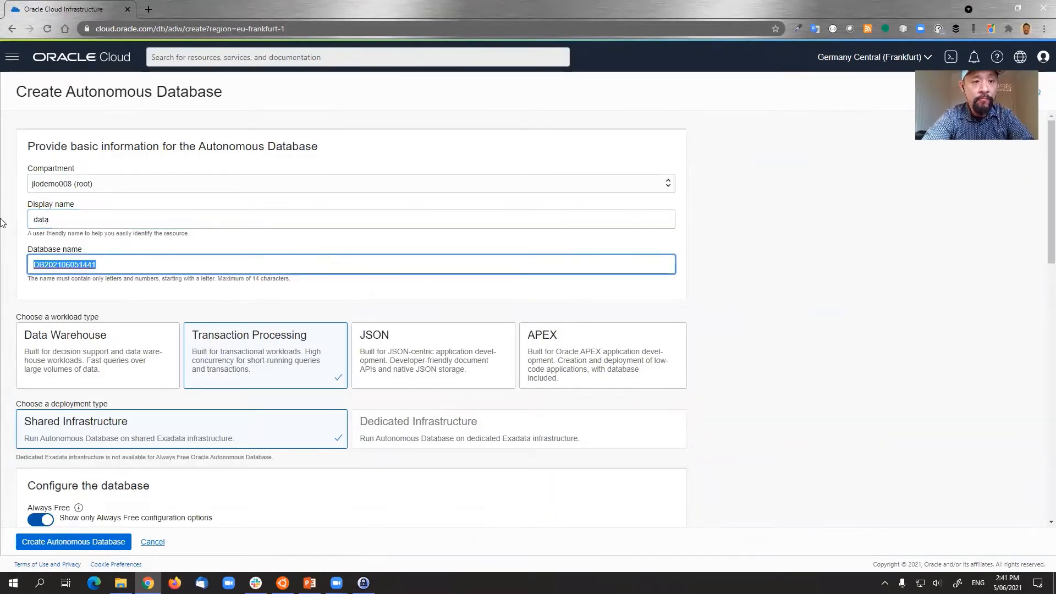
text(data)
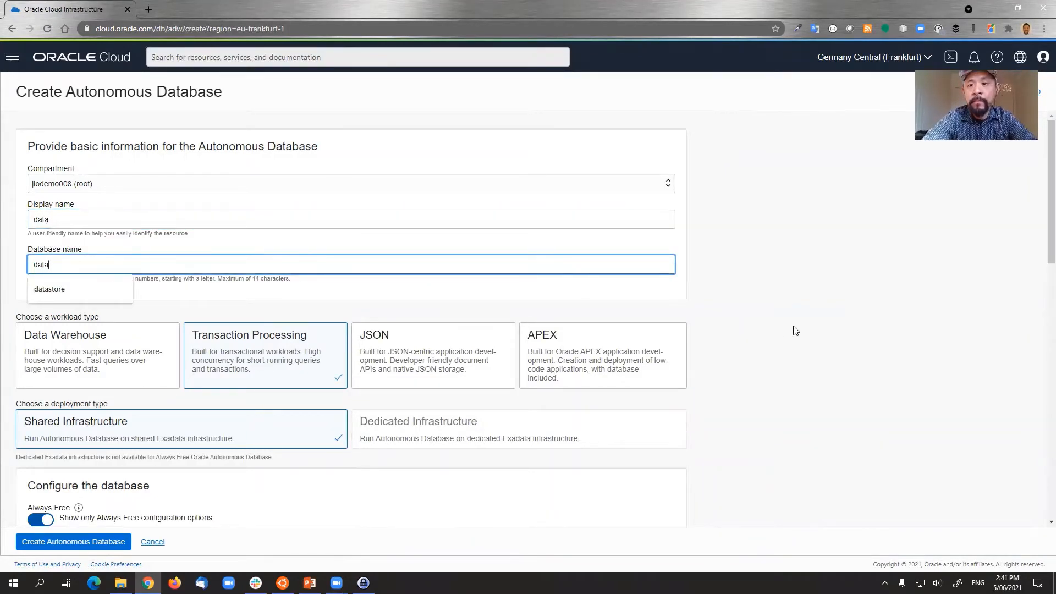
click(796, 330)
drag(1042, 162, 1041, 306)
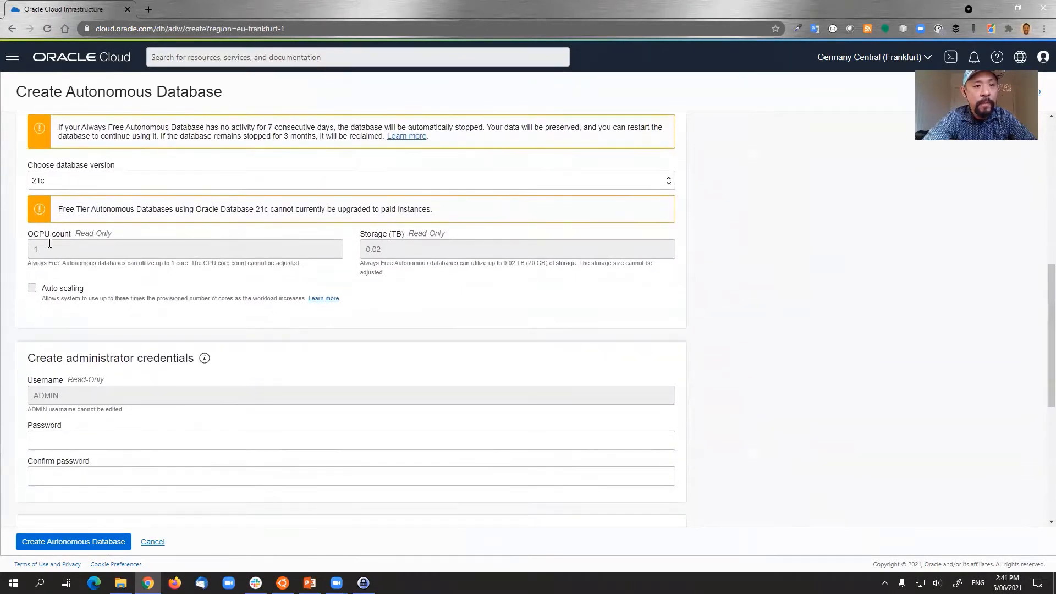
- Choose database version 19c, enter and confirm the ADMIN password, and submit the database
click(57, 178)
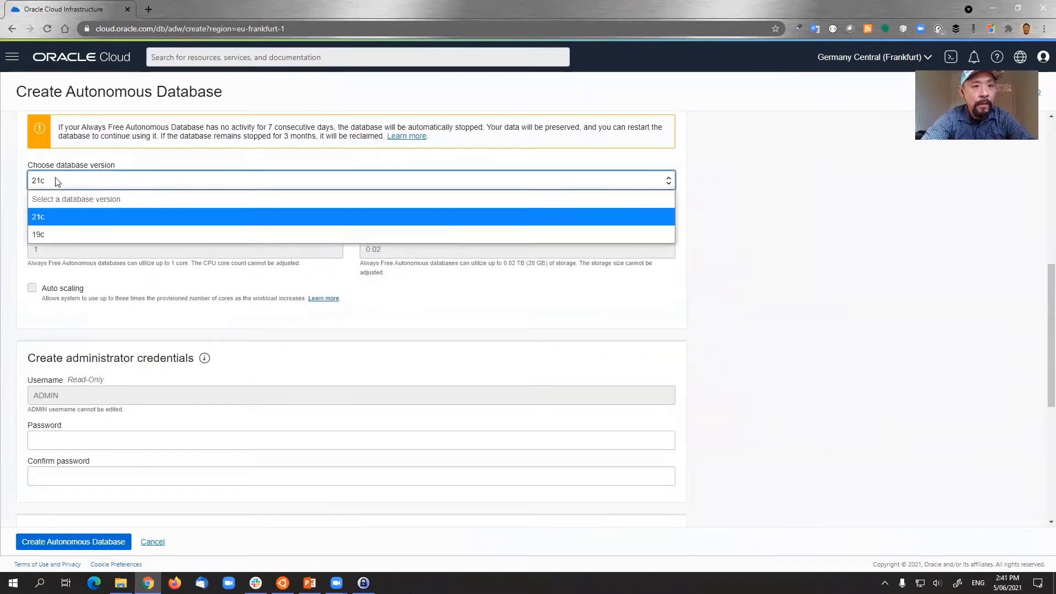
click(54, 231)
click(65, 407)
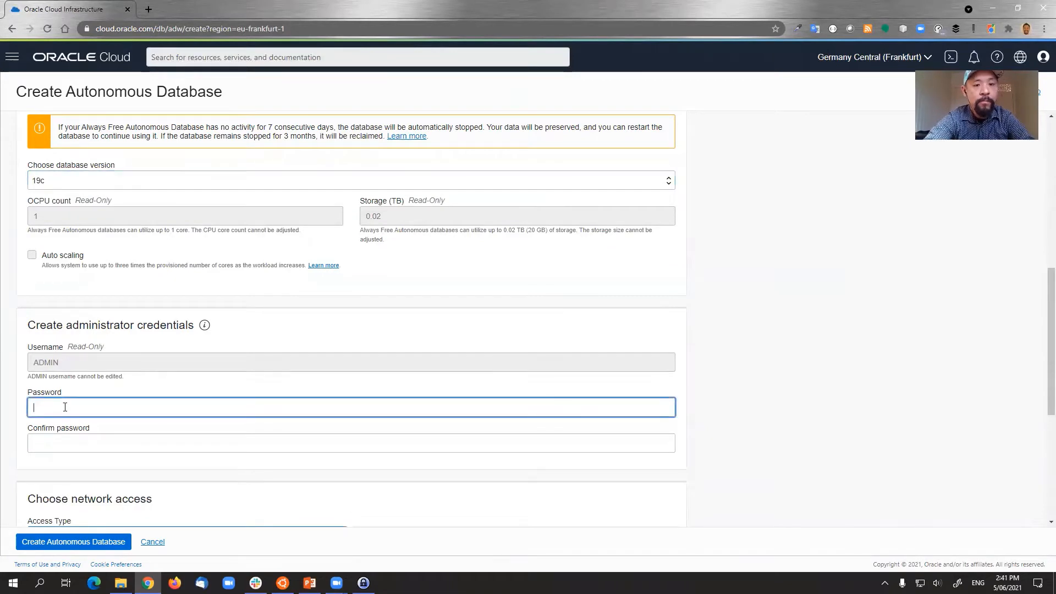
text(••••••)
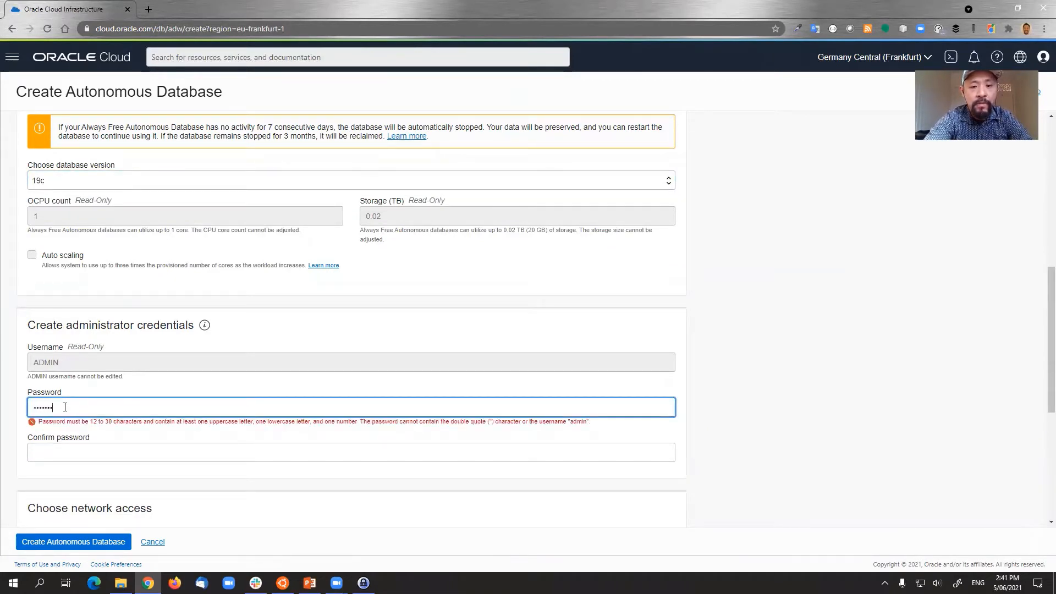
text(••••)
key(Tab)
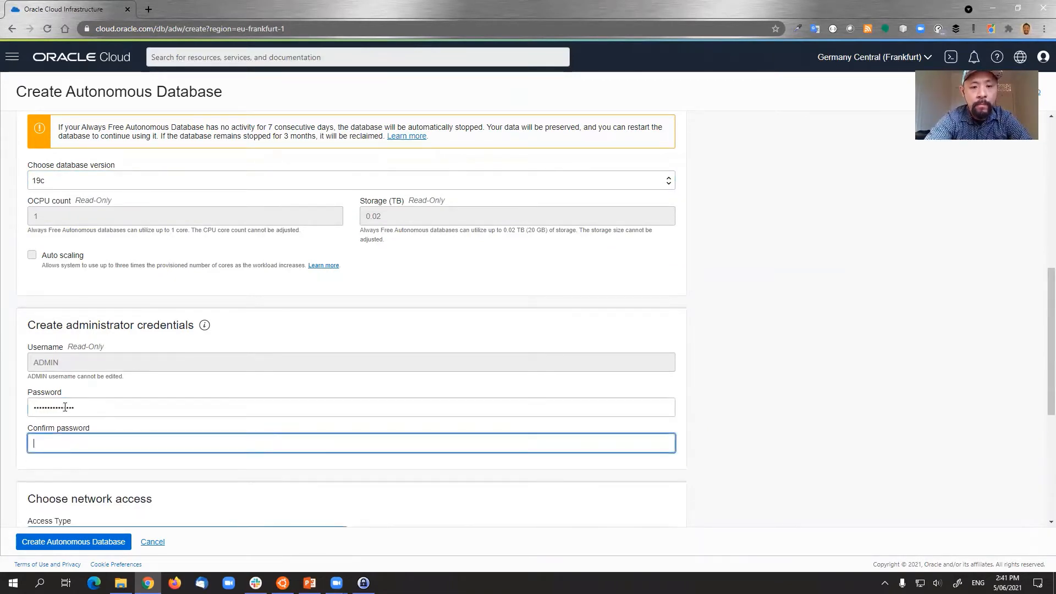
text(•••)
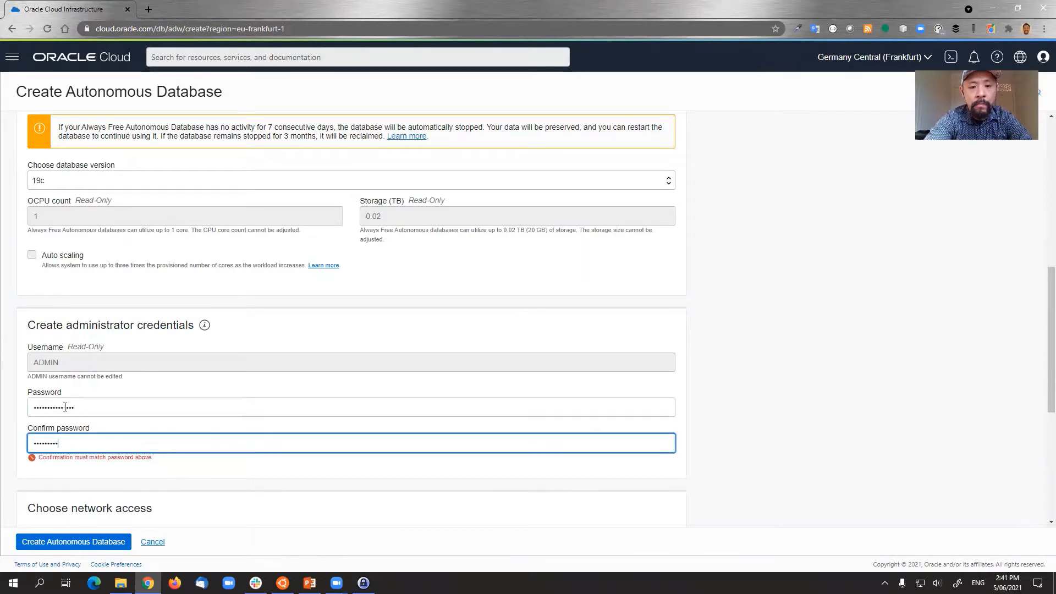
text(•••••••••••)
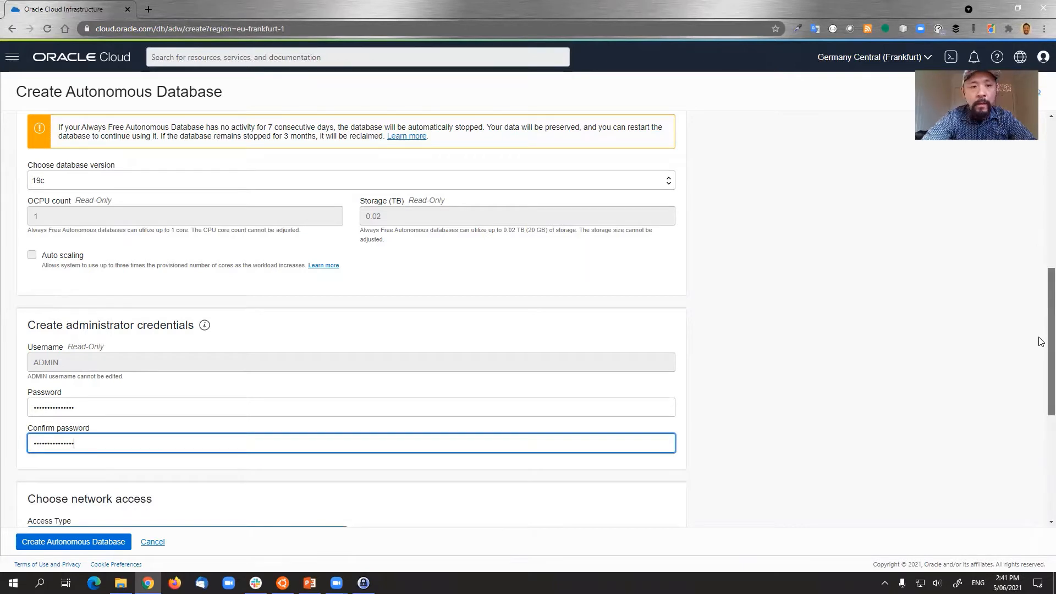
scroll(1037, 429, down, 5)
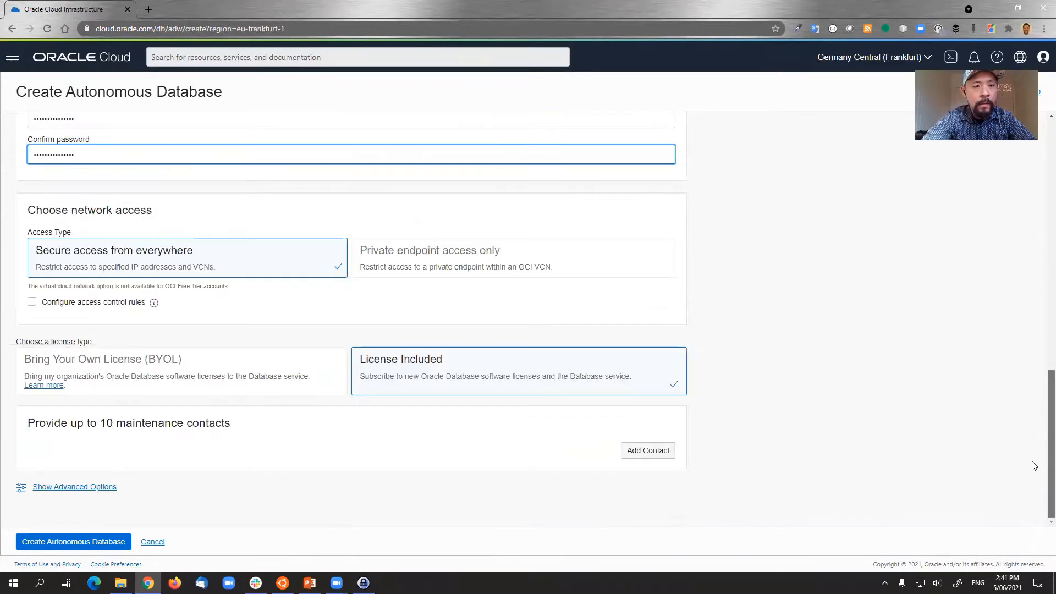
click(66, 542)
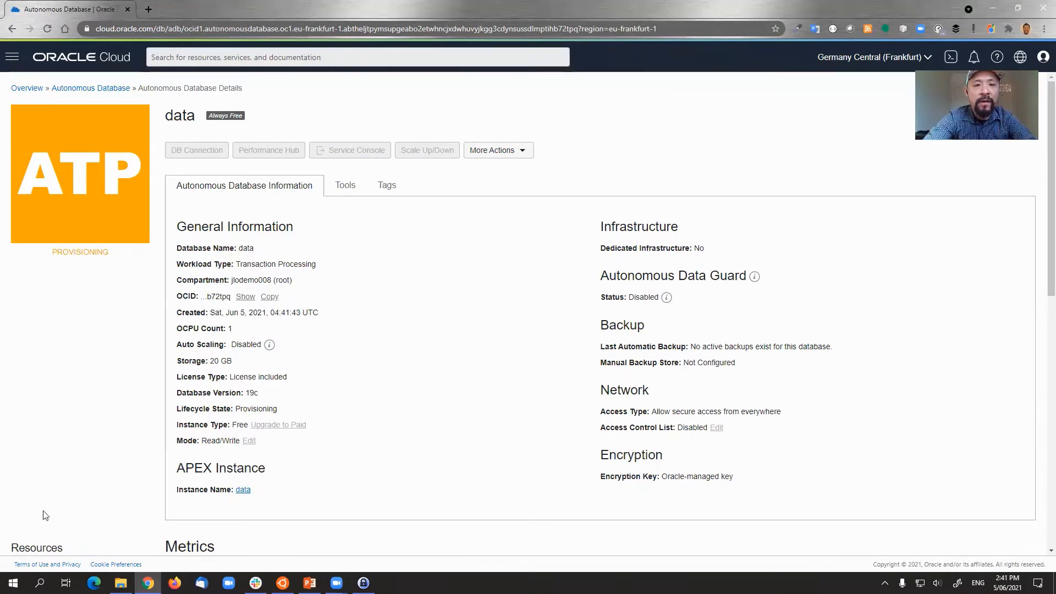
- Show the Tools tab for the now-available 'data' database
click(353, 186)
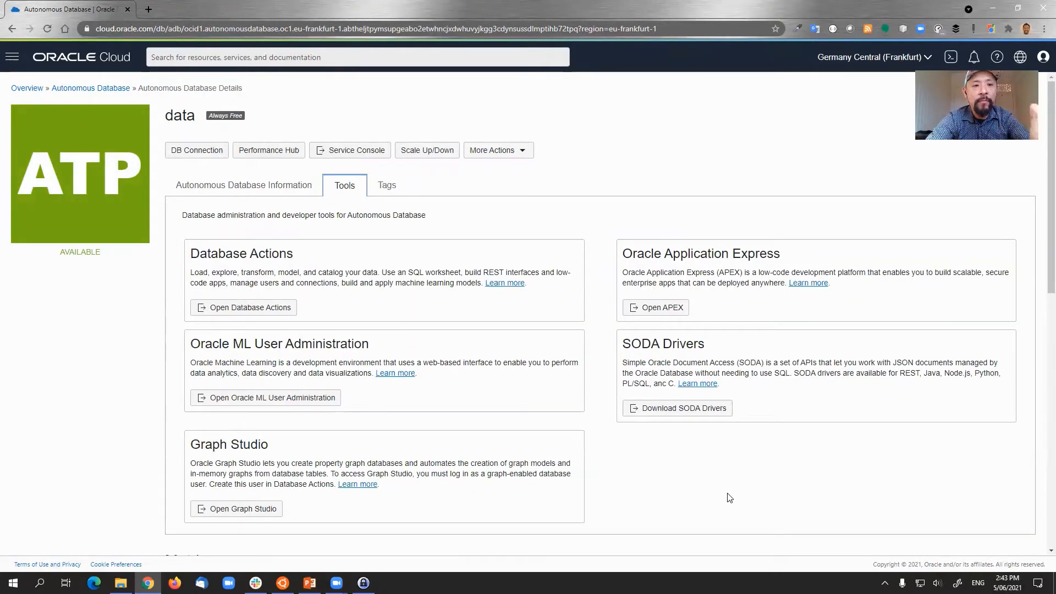
- Launch Database Actions for 'data' and sign in as admin with the ADMIN password
click(275, 308)
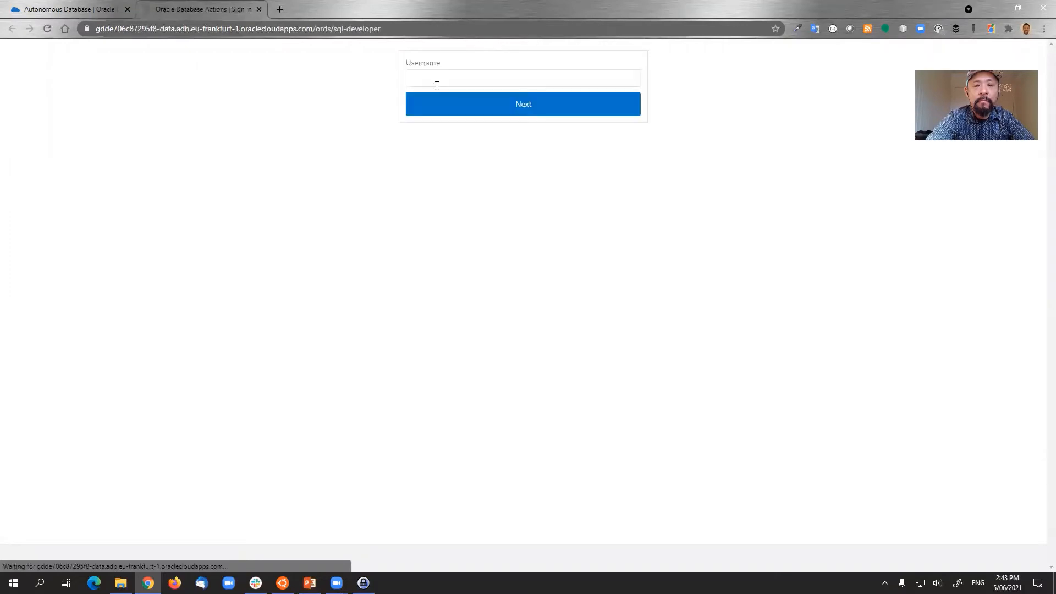
click(436, 87)
click(302, 207)
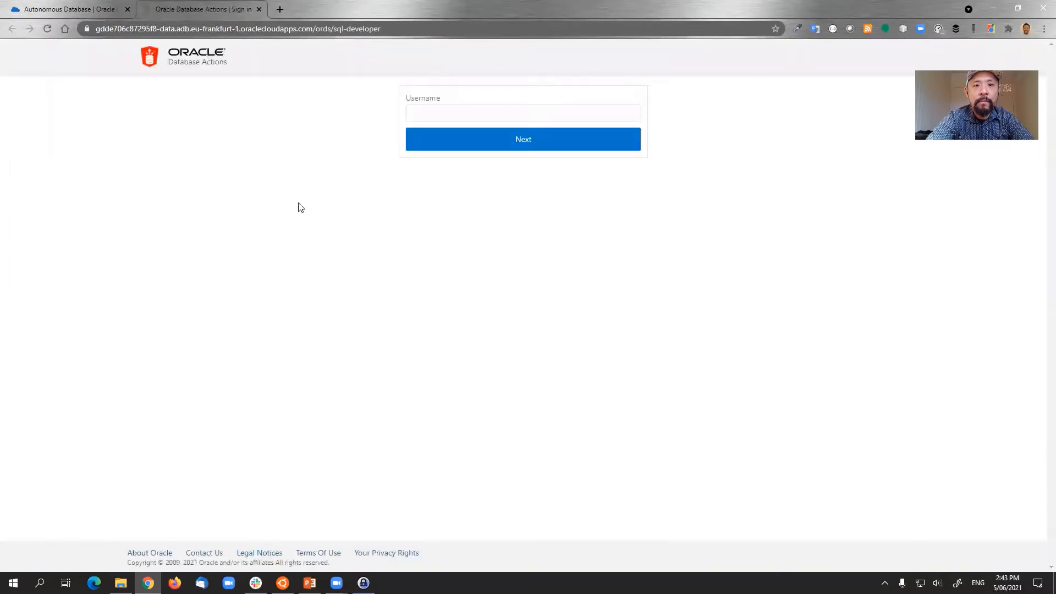
click(431, 118)
text(admin)
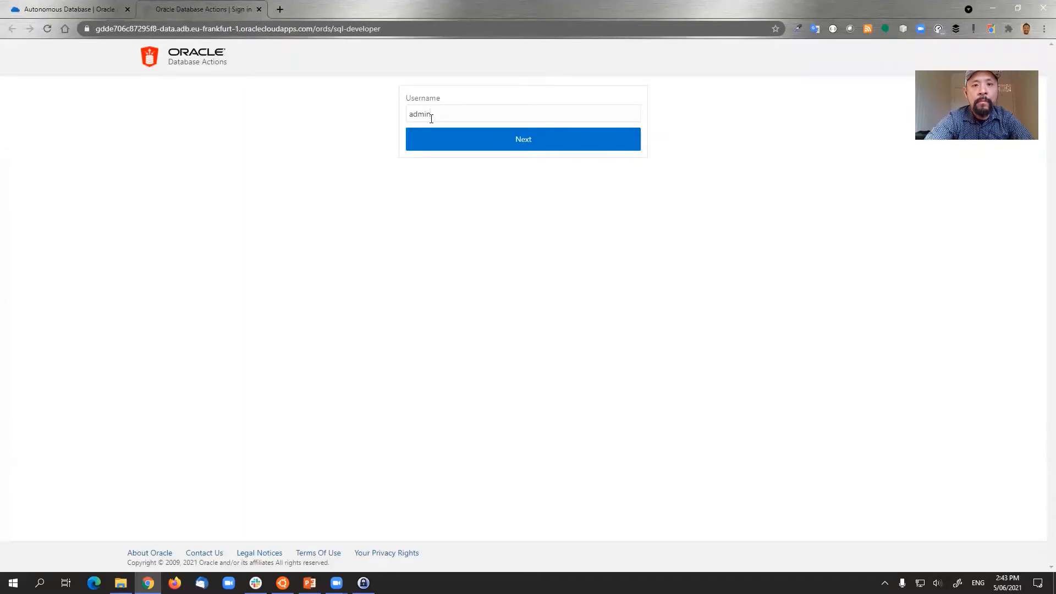
click(456, 145)
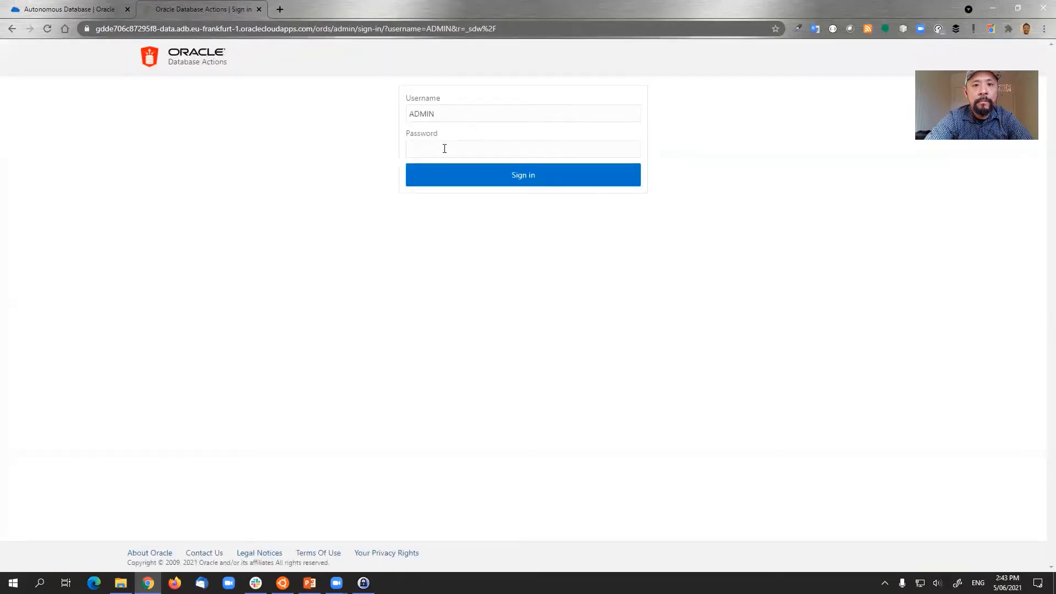
click(444, 148)
text(••••••)
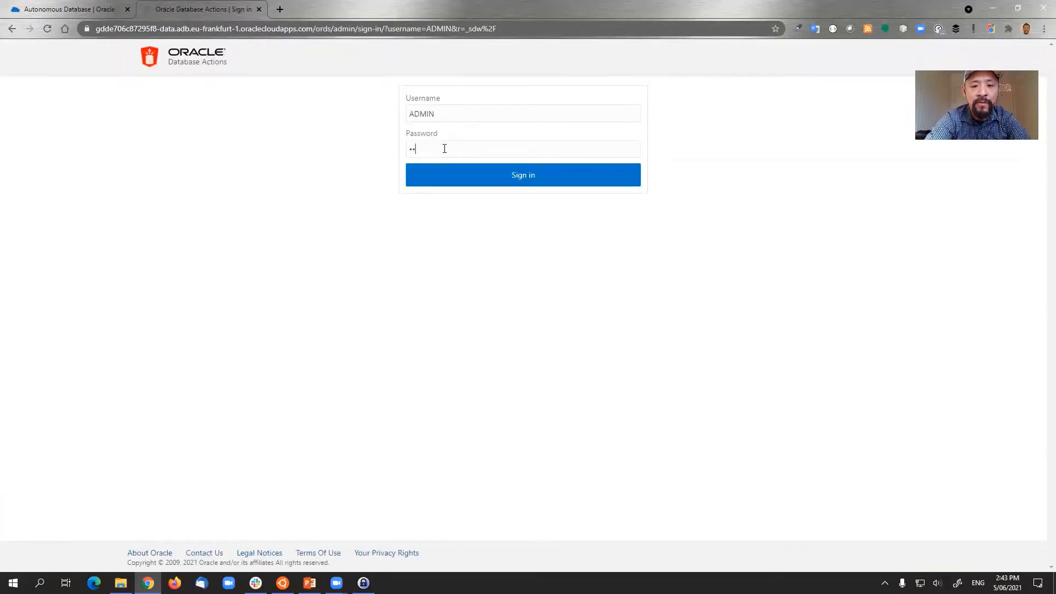
key(BackSpace)
key(BackSpace)
key(BackSpace)
key(BackSpace)
key(BackSpace)
key(BackSpace)
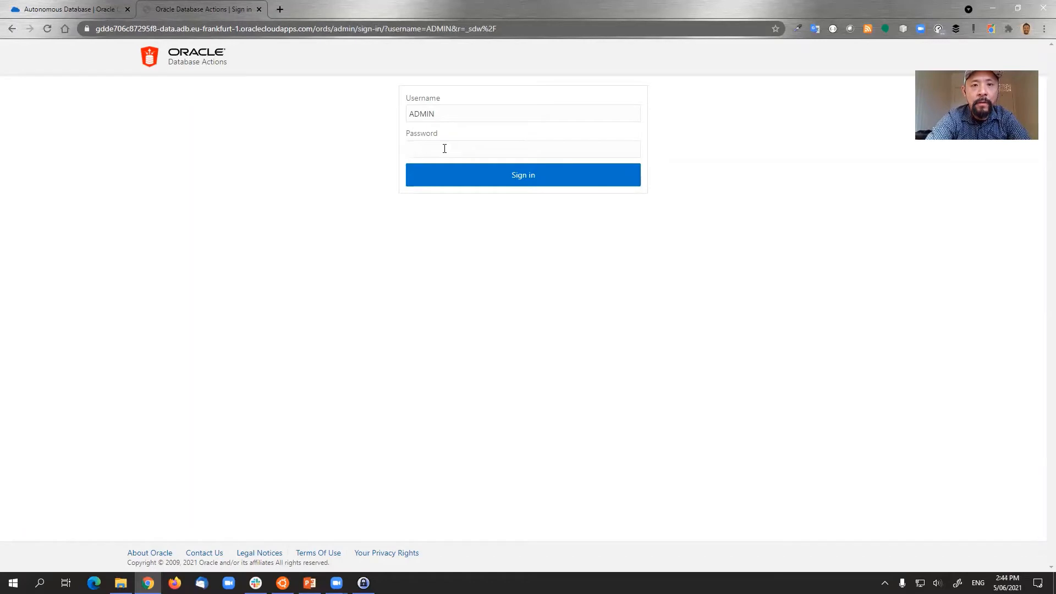
text(•••••••••••••••)
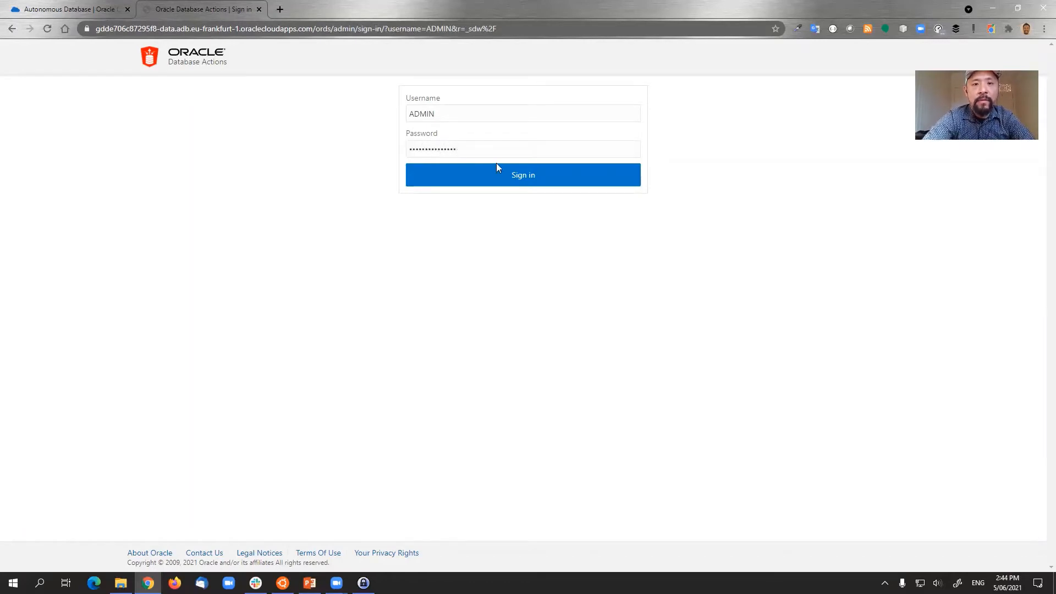
click(516, 175)
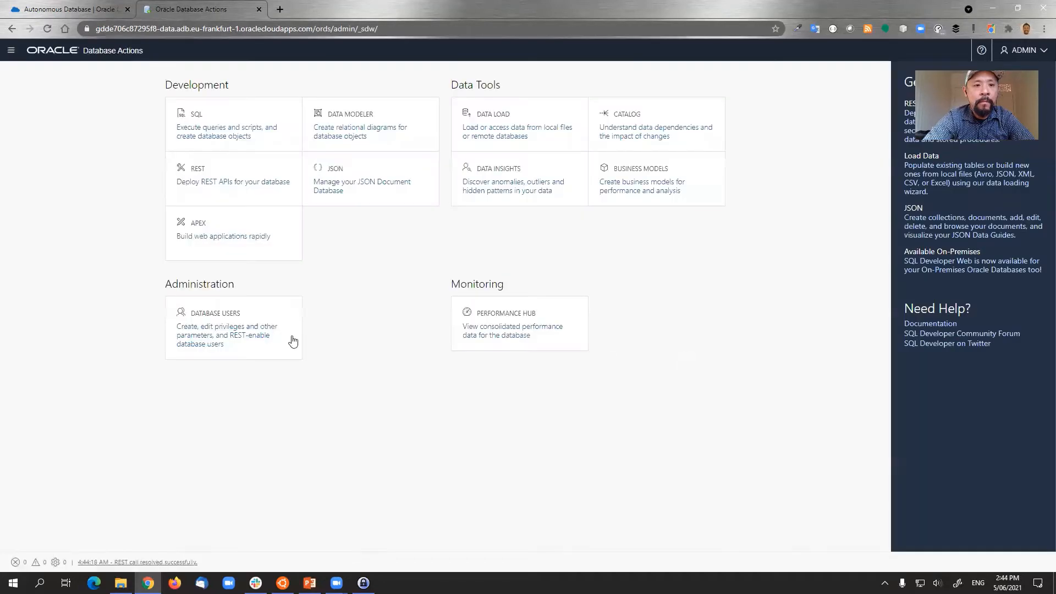
- Start a new database user named datastore and enter its password
click(220, 321)
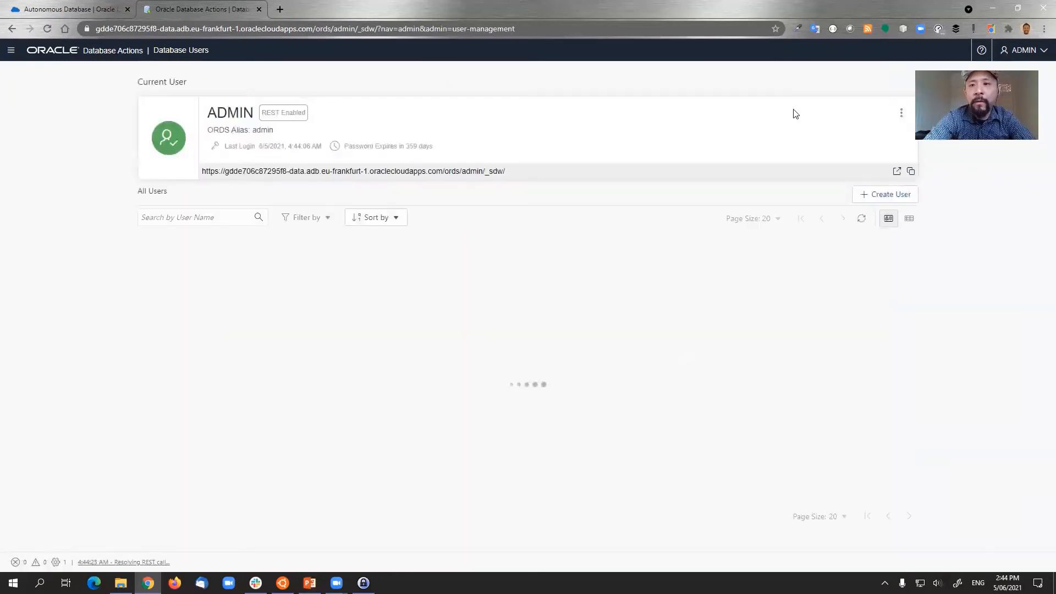
click(875, 195)
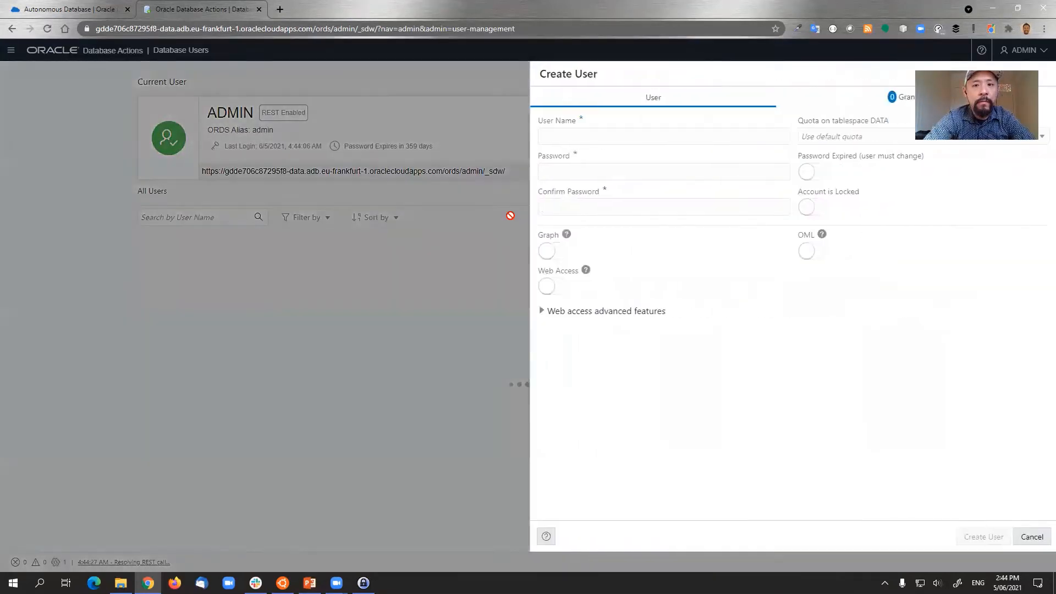
text(datastore)
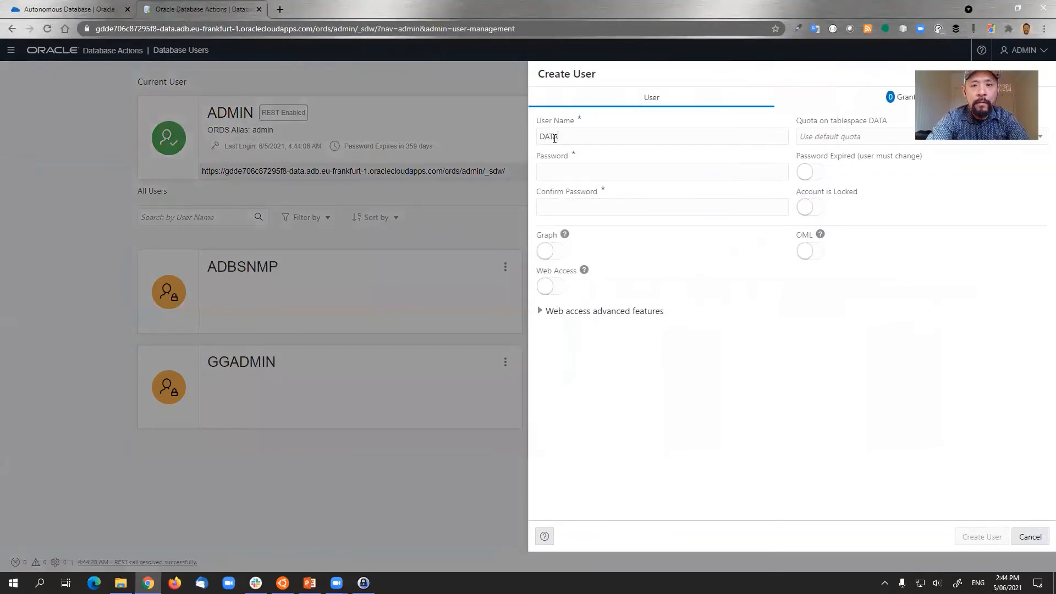
key(Tab)
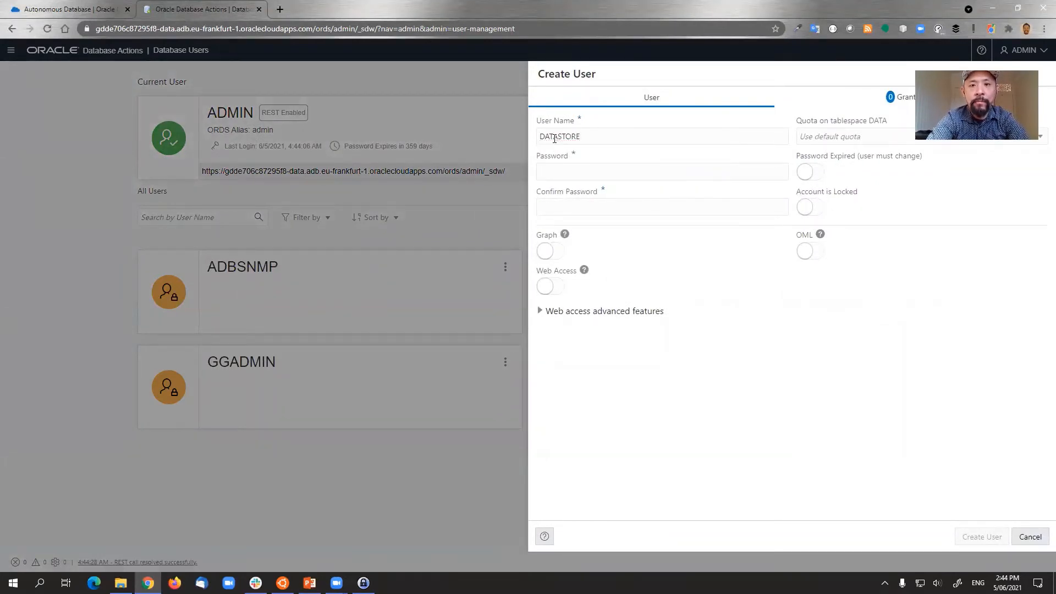
text(•••••••)
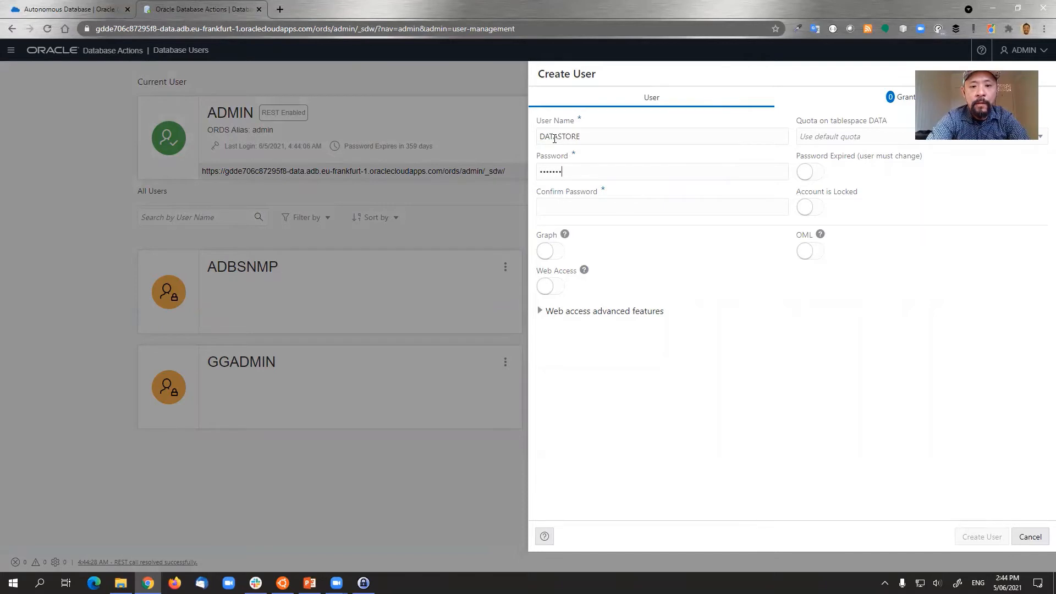
text(•••••••••••••••••••)
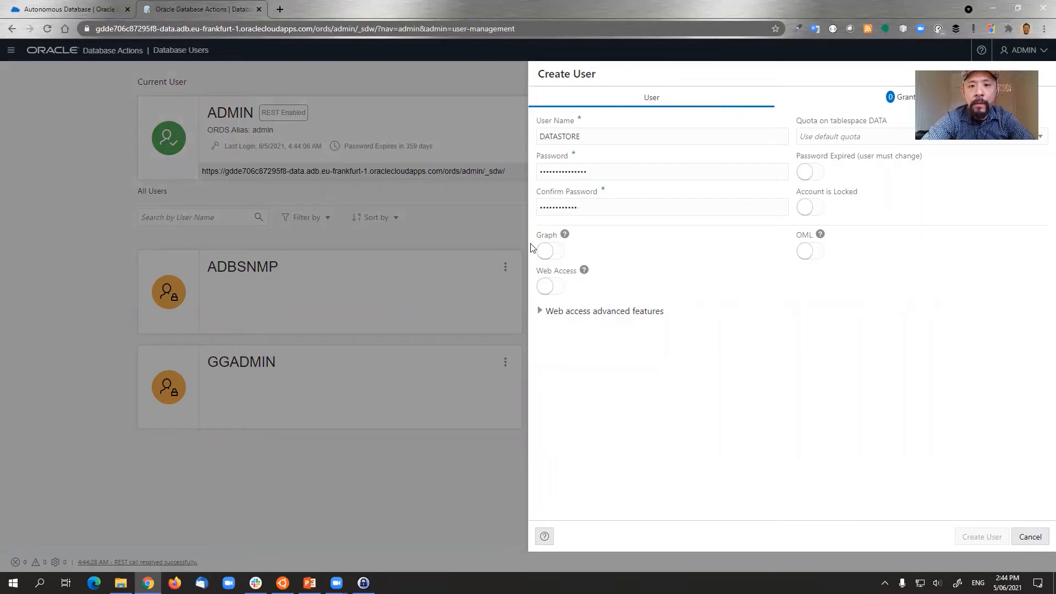
- Turn on web access and correct the confirmation password to match
click(553, 292)
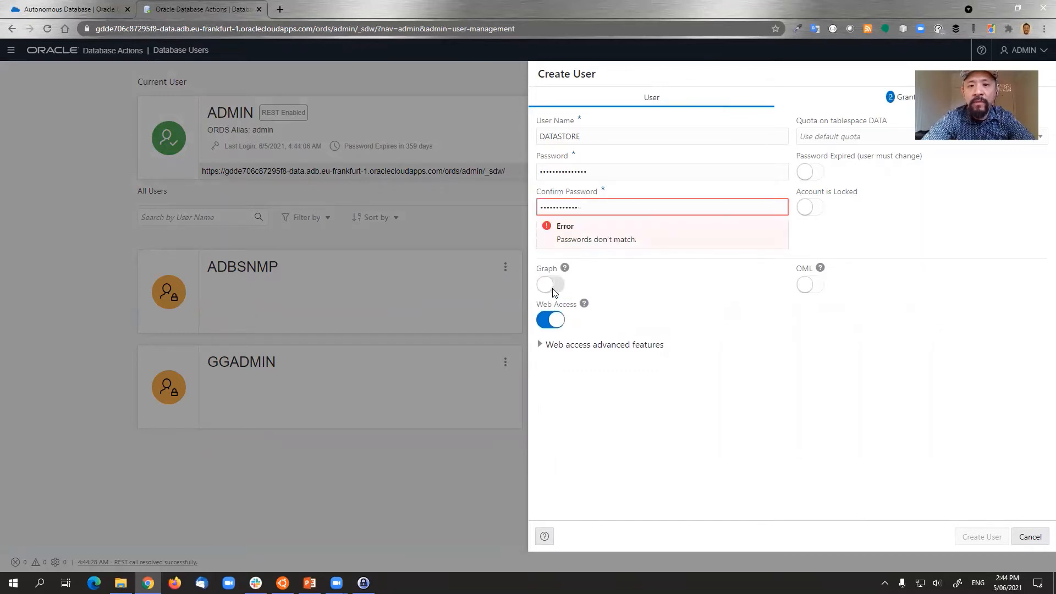
click(597, 204)
drag(597, 204, 315, 192)
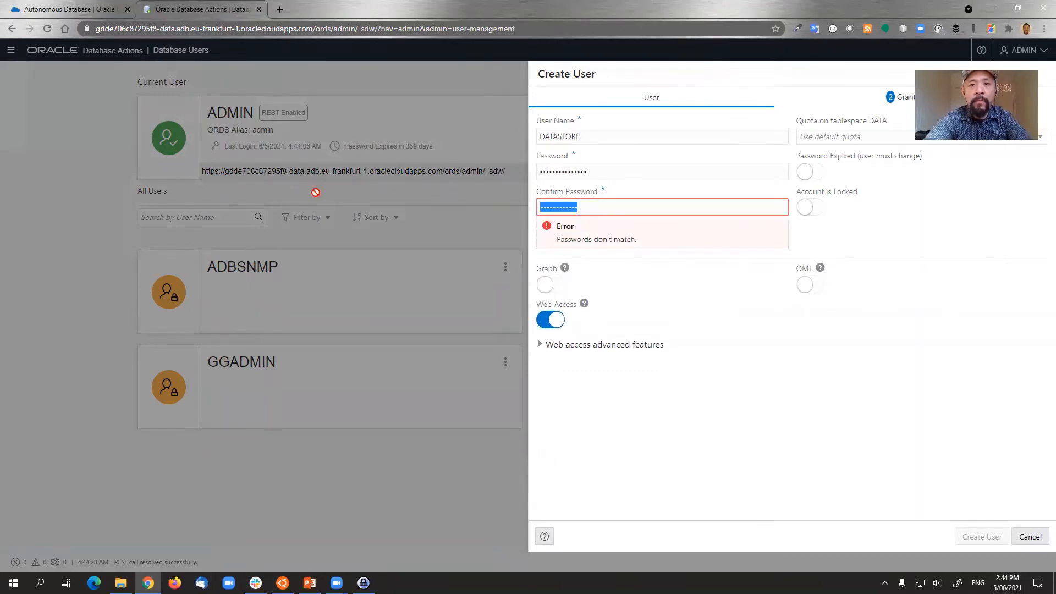
key(End)
text(•••)
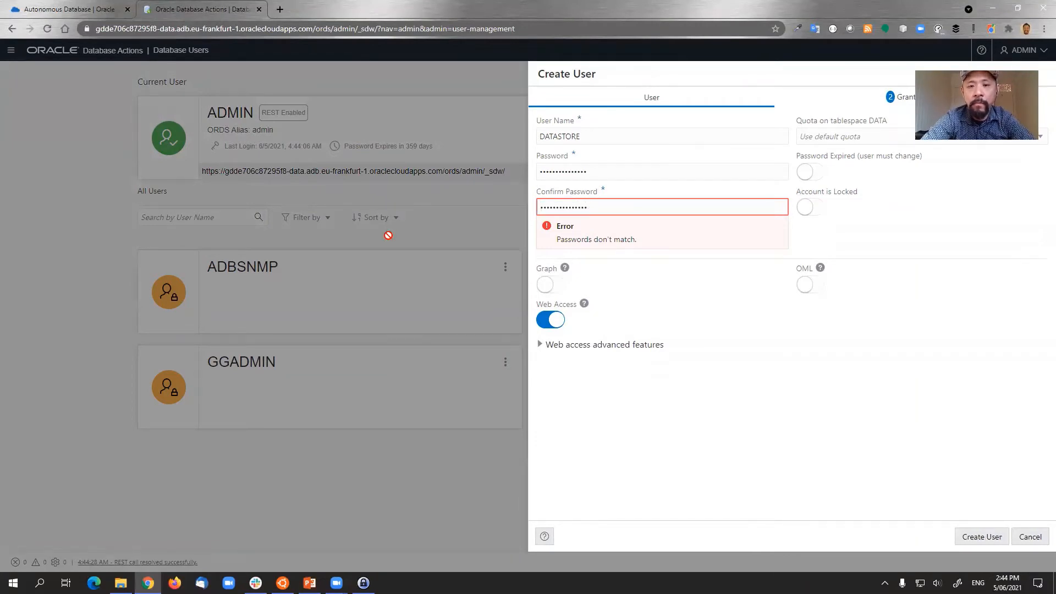
click(702, 423)
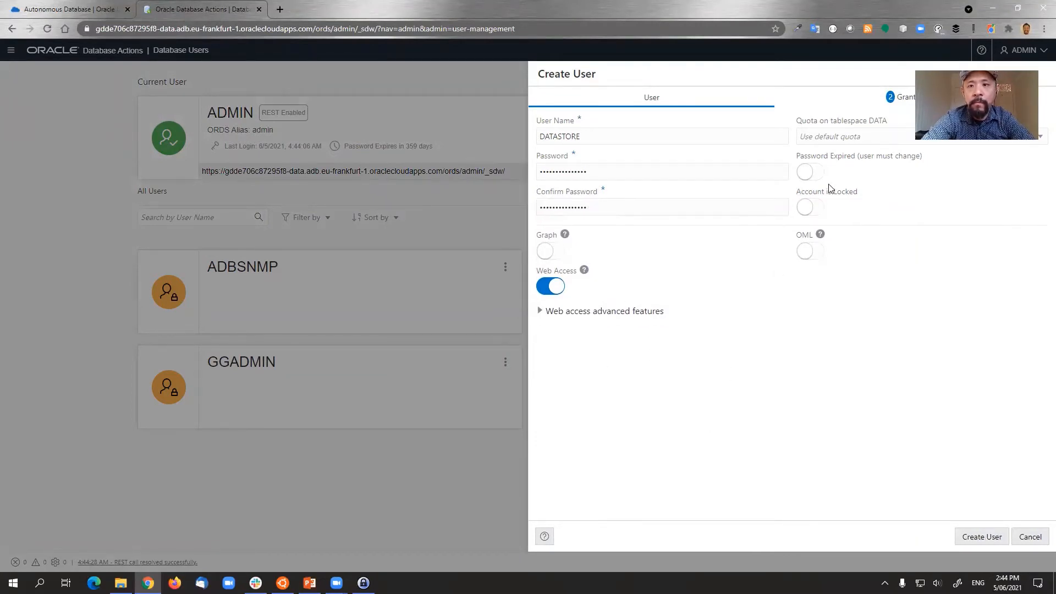
- Give the user an UNLIMITED quota on tablespace DATA and create DATASTORE
click(837, 141)
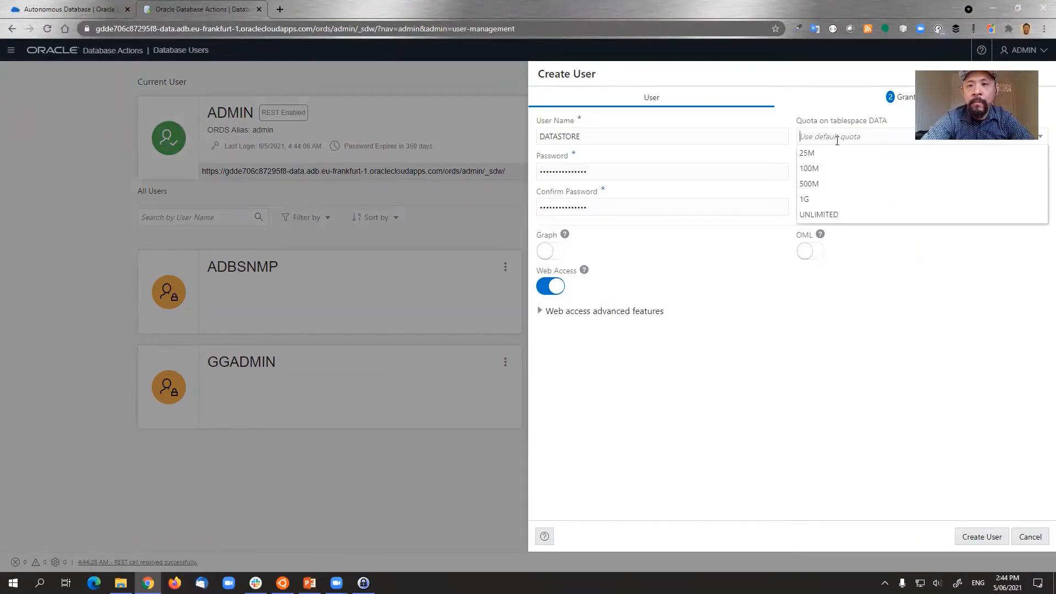
click(818, 215)
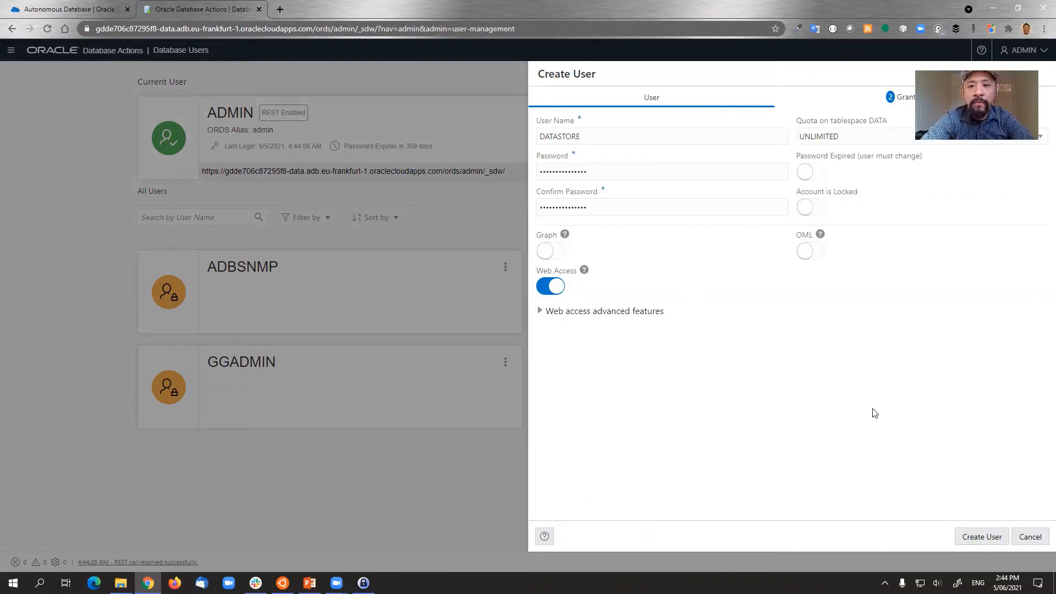
click(979, 540)
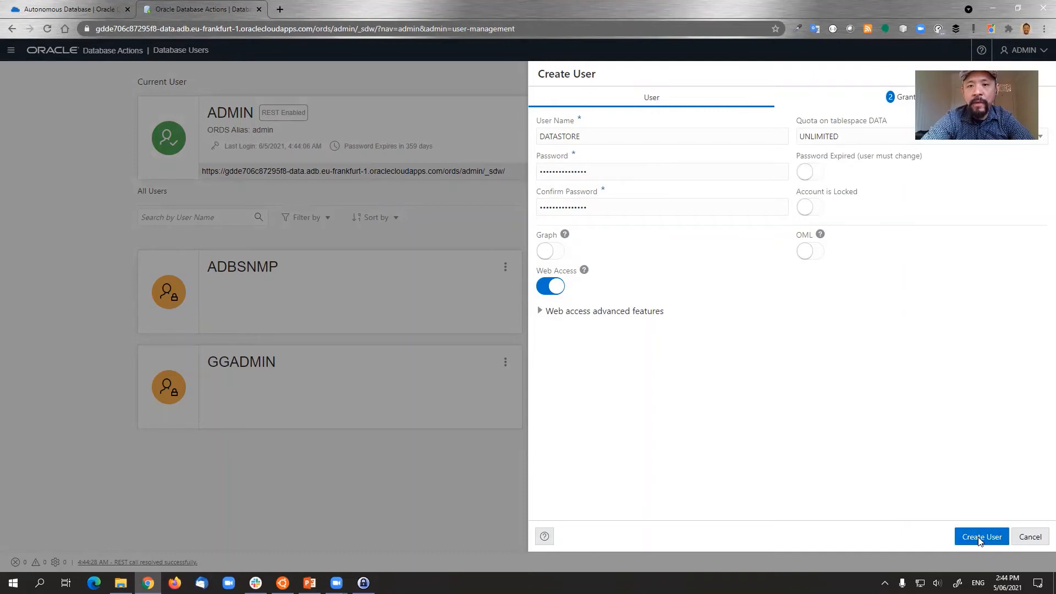
click(979, 540)
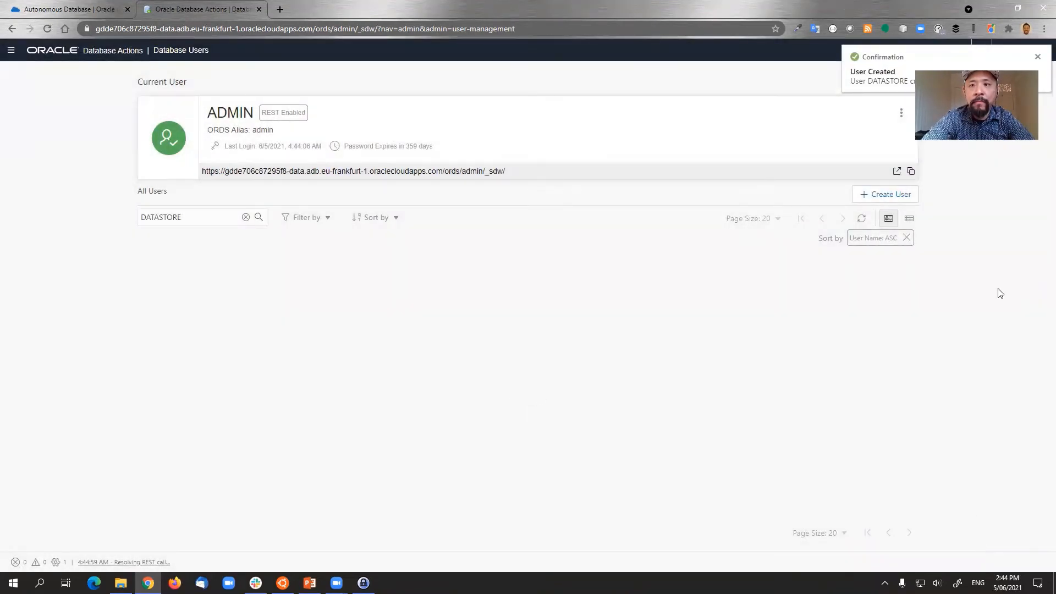
- Dismiss the user-created notice and sign in as datastore with its password
click(1038, 57)
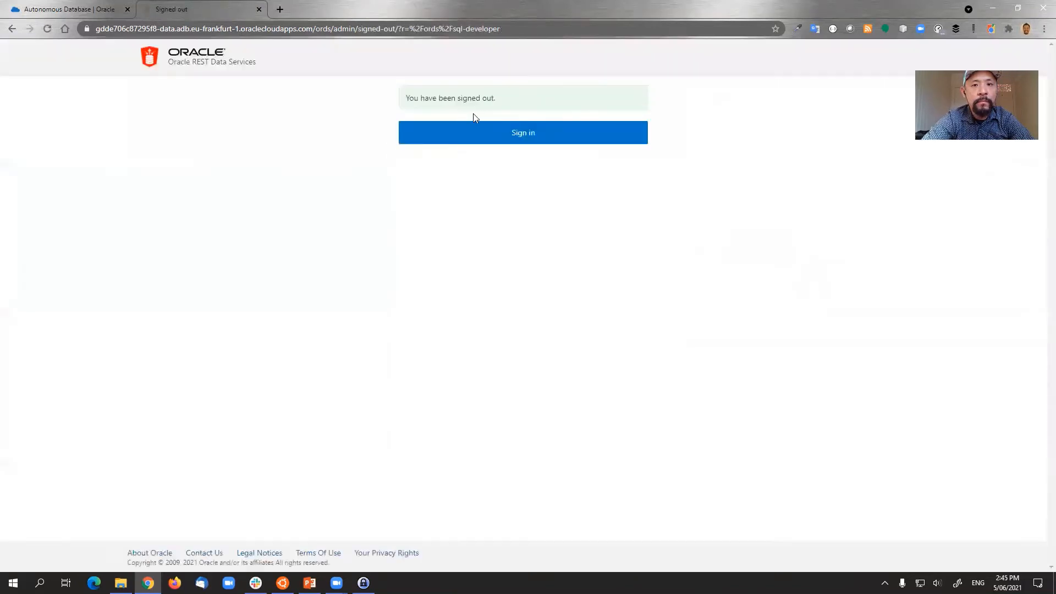
click(528, 130)
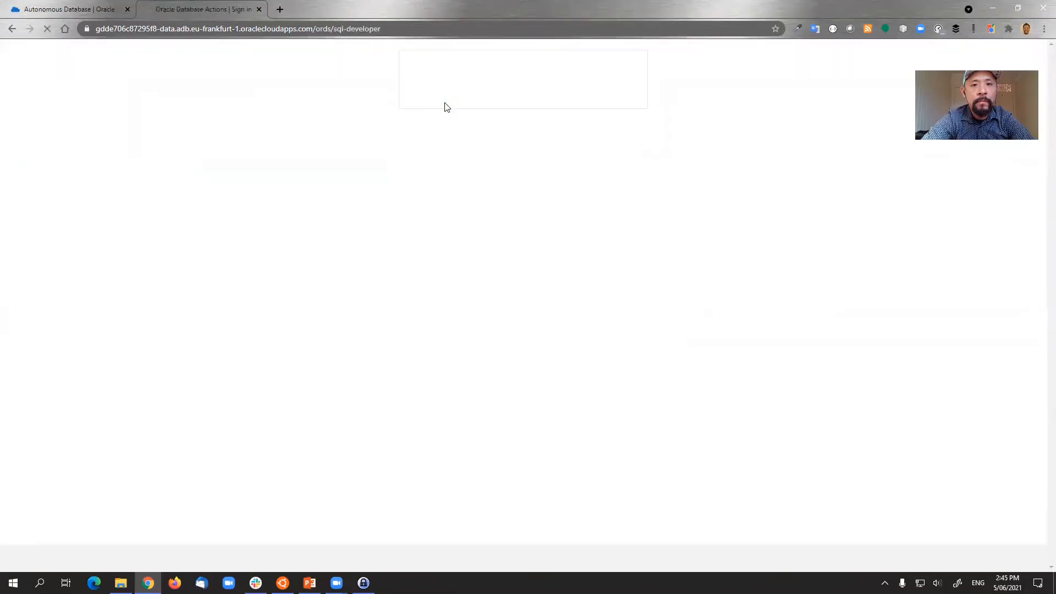
click(434, 106)
text(d)
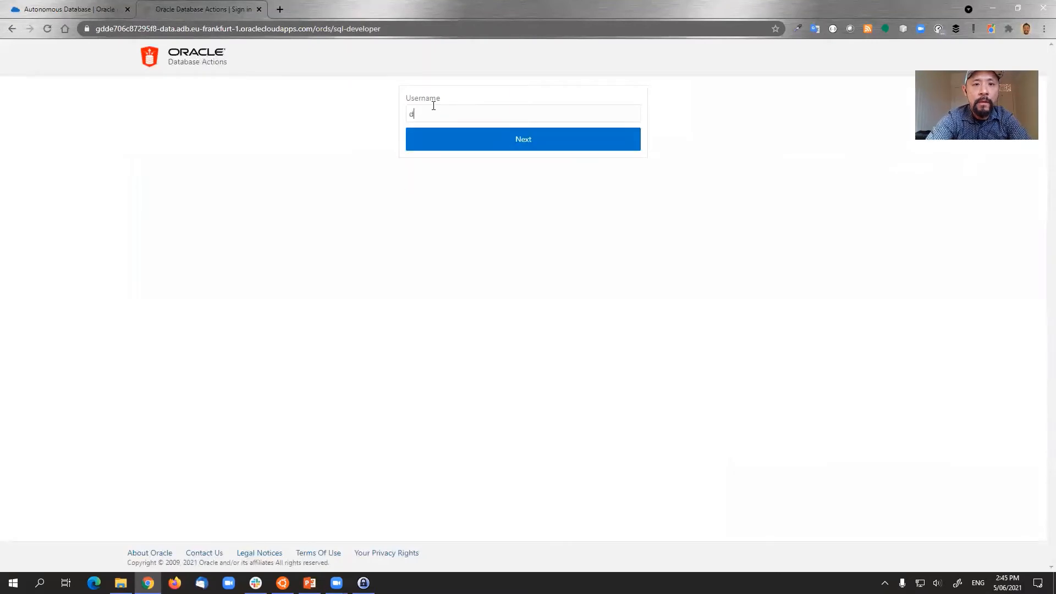
text(atastore)
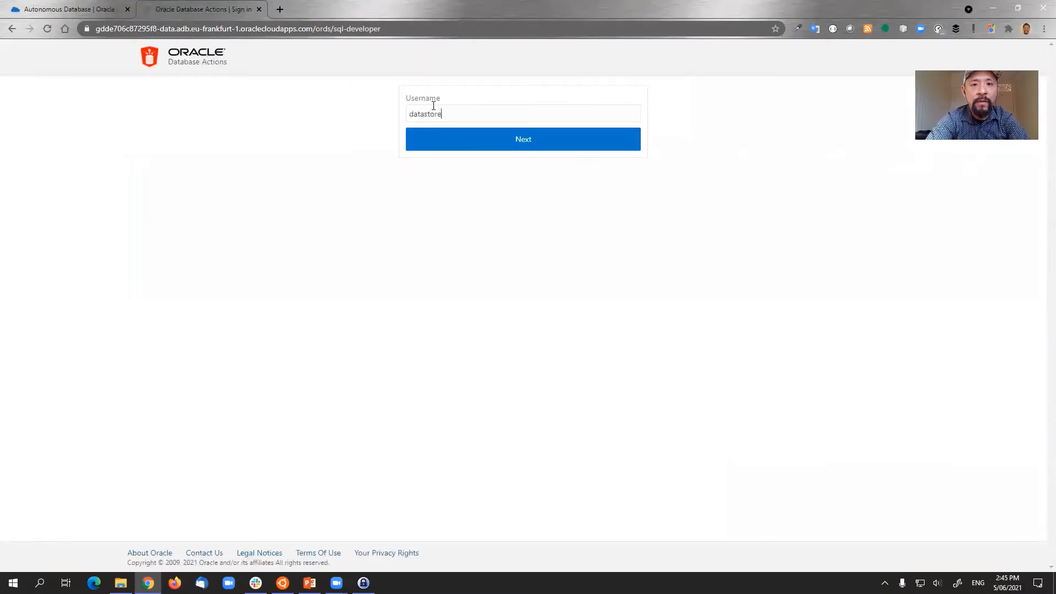
click(516, 139)
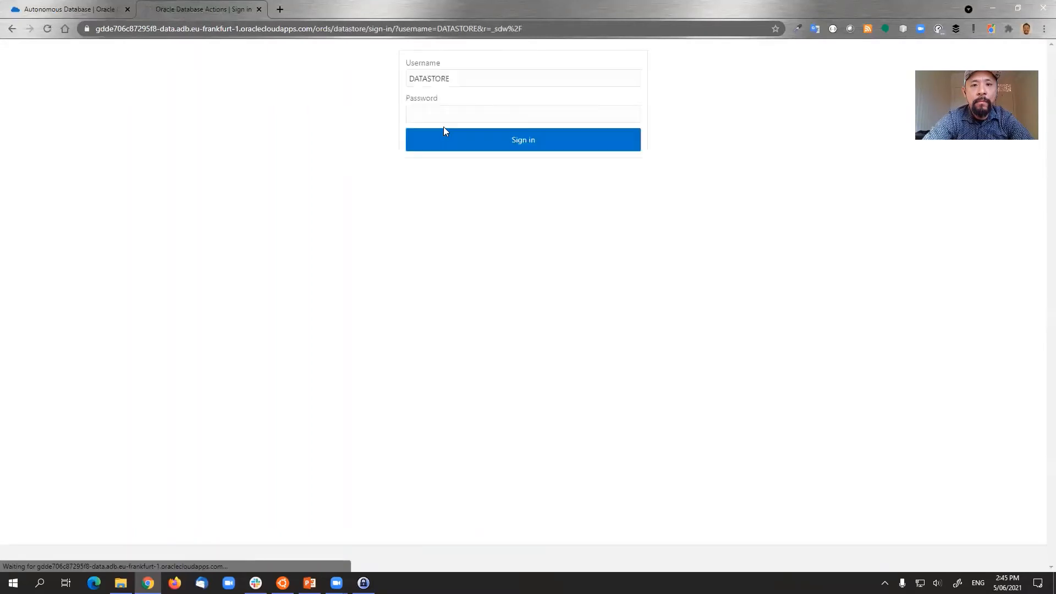
click(436, 114)
click(349, 168)
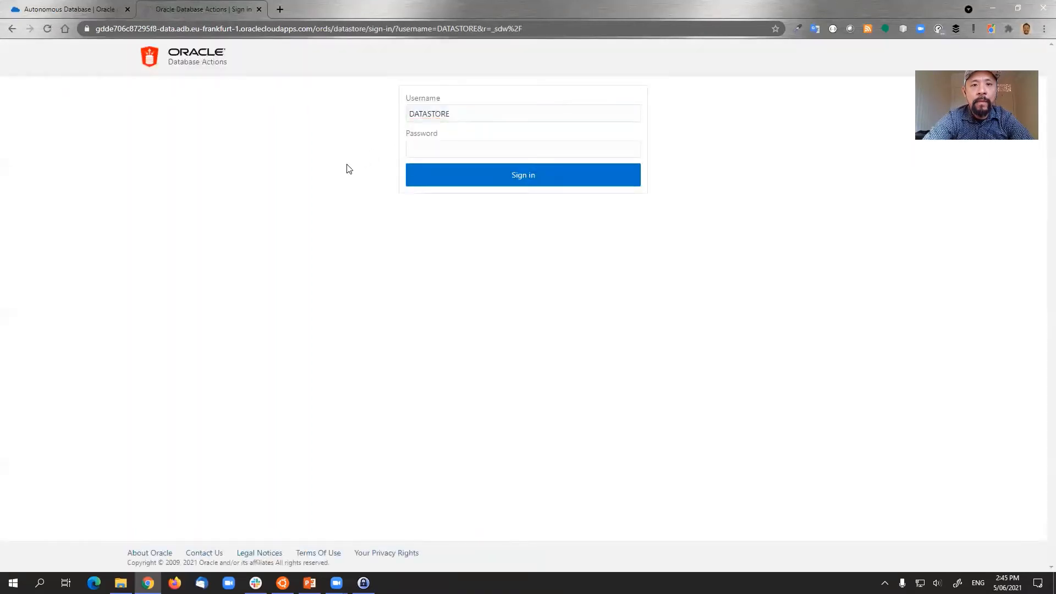
text(******)
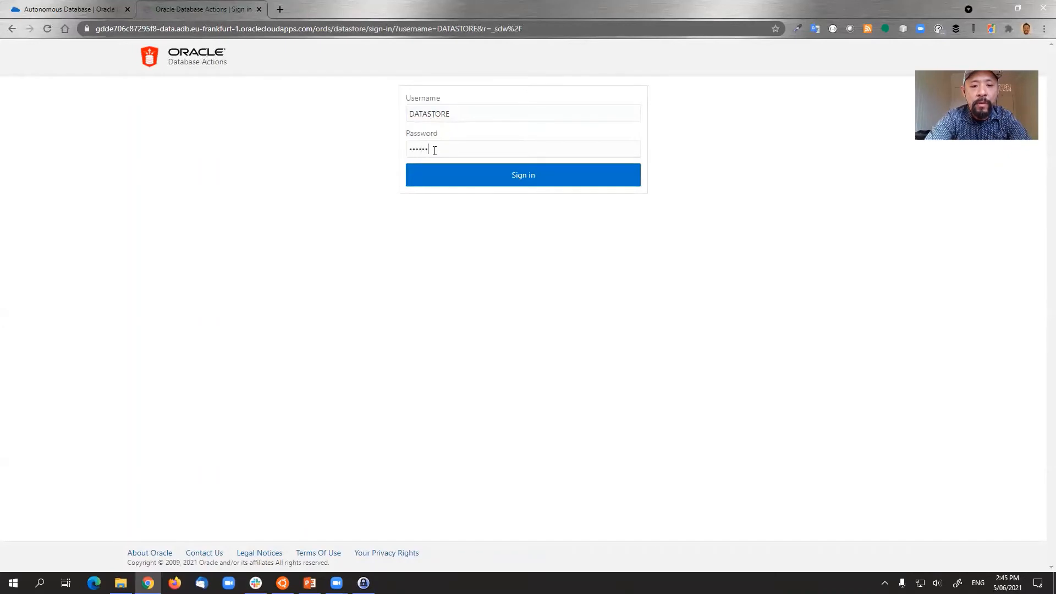
text(*********)
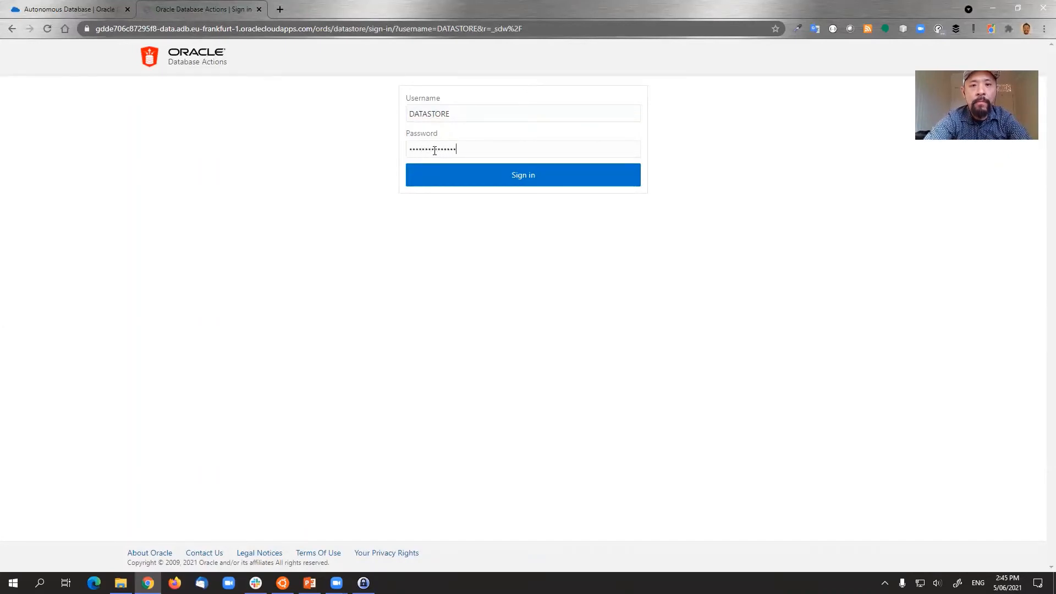
click(477, 174)
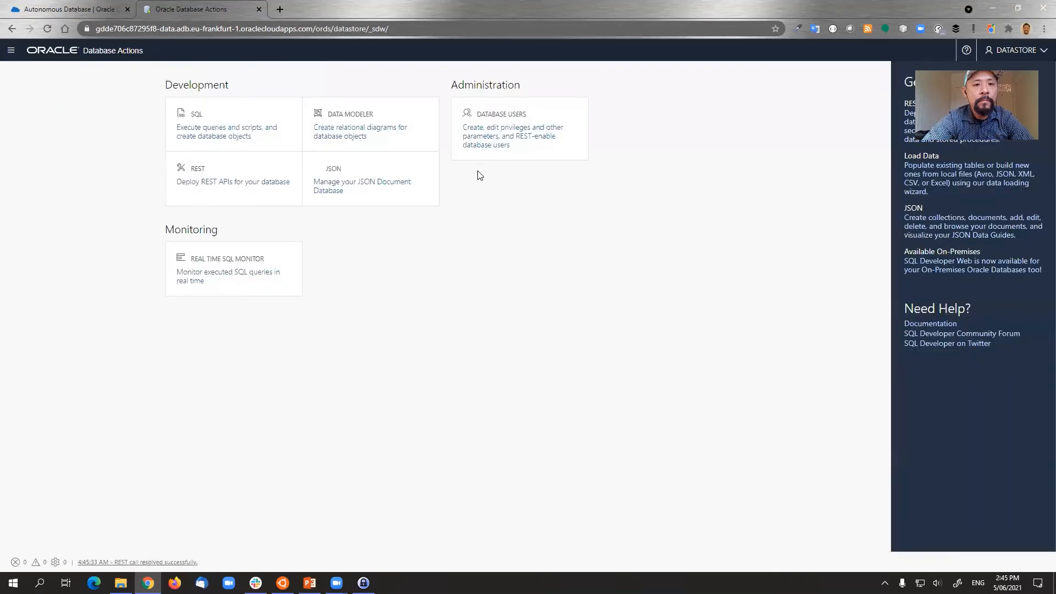
- Open the SQL worksheet and start Upload Data Into New Table from Data Loading
click(202, 136)
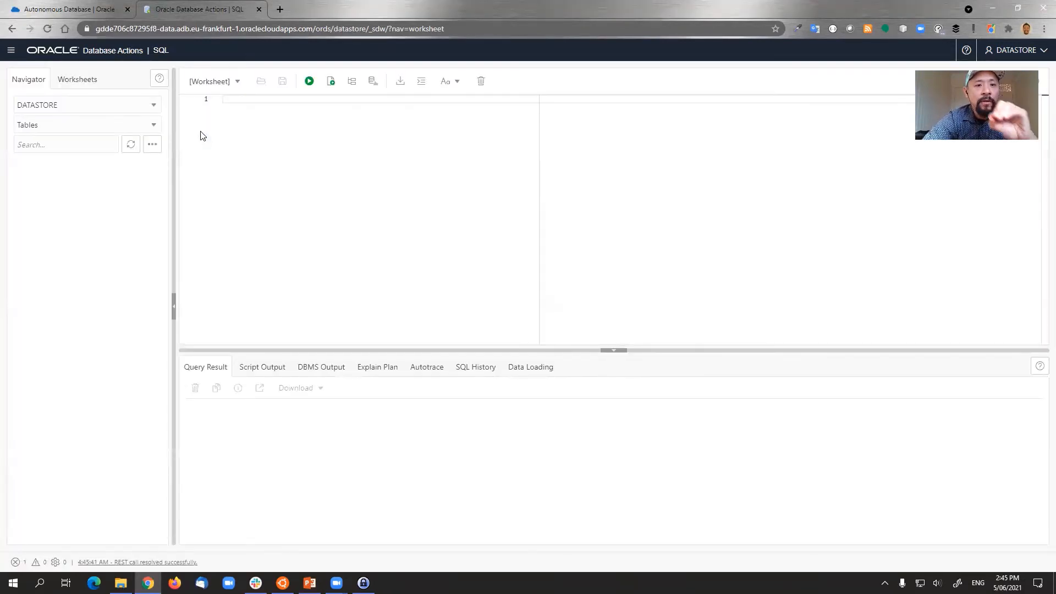
click(152, 146)
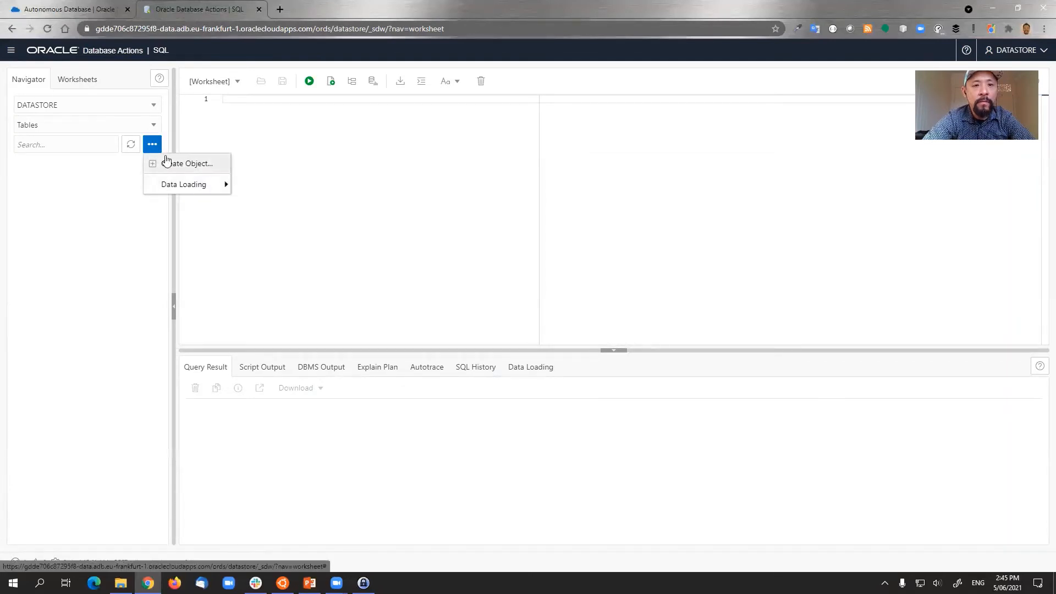
mouse_move(184, 187)
click(259, 189)
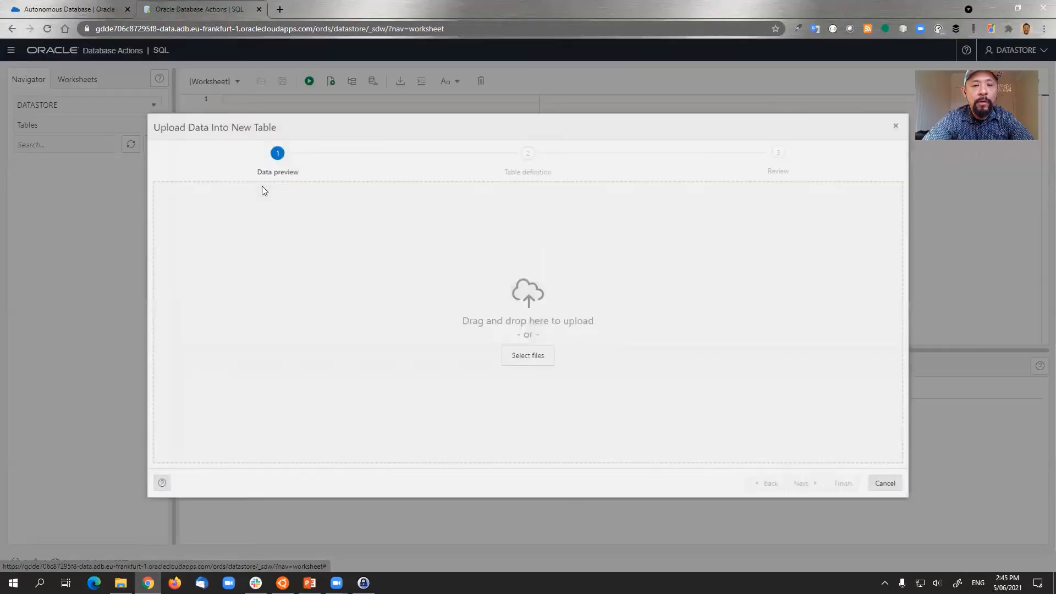
- Browse the Downloads and Desktop folders without picking a file, then cancel the upload
click(528, 361)
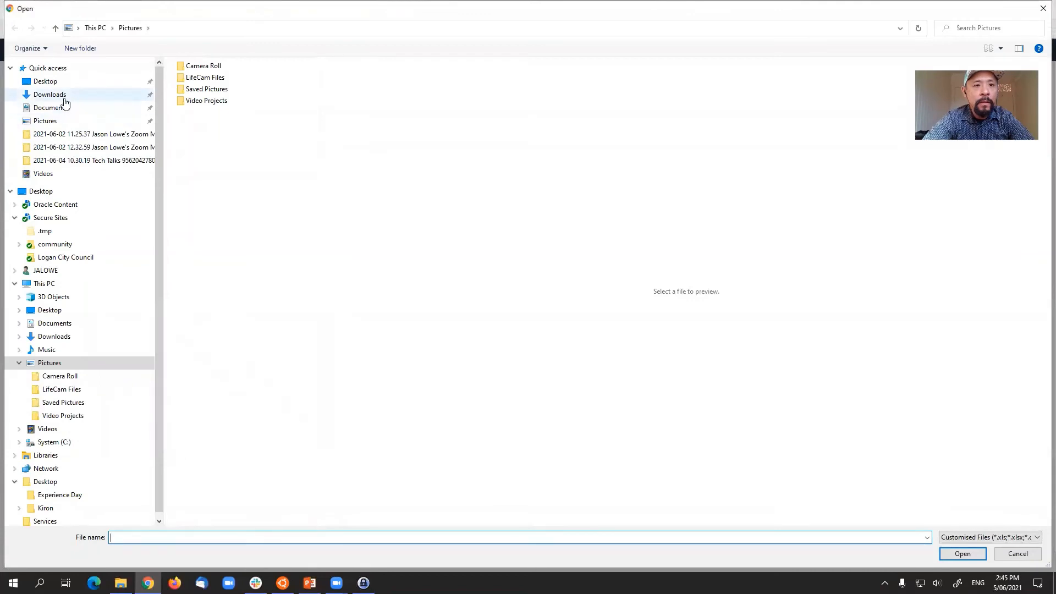
click(62, 98)
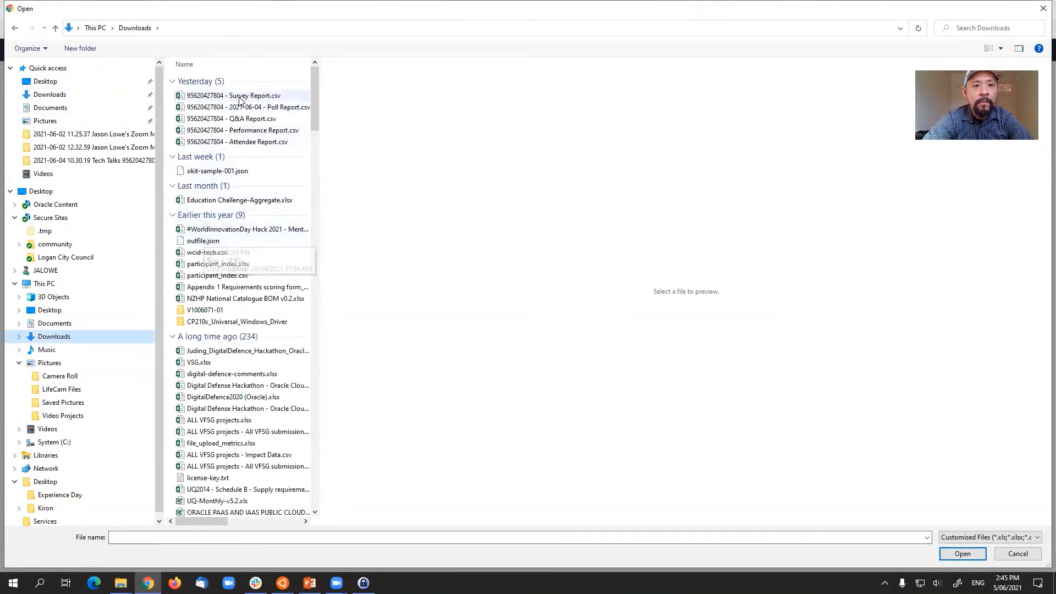
click(46, 81)
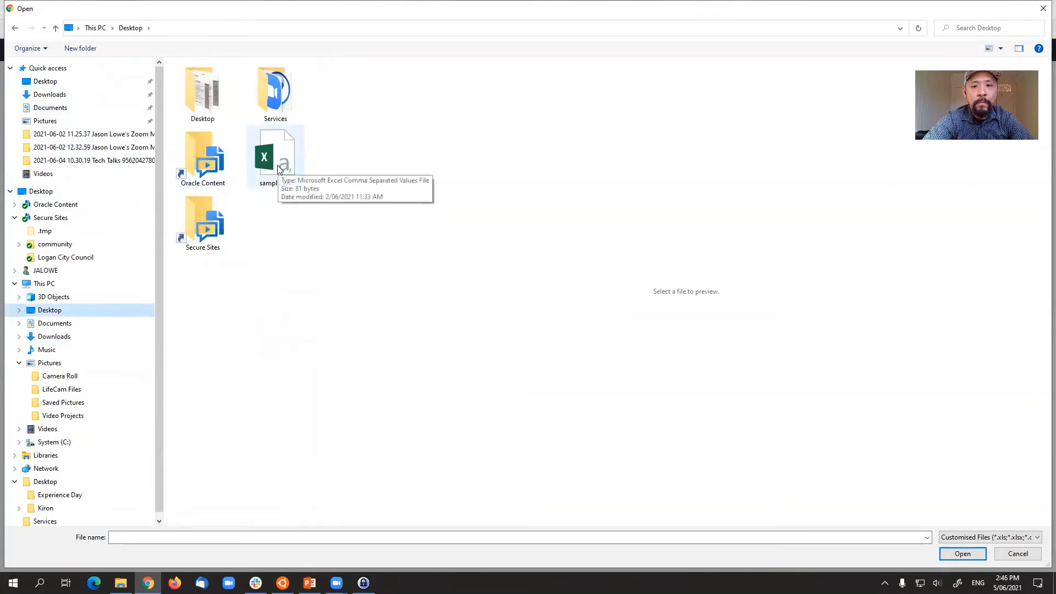
click(1015, 555)
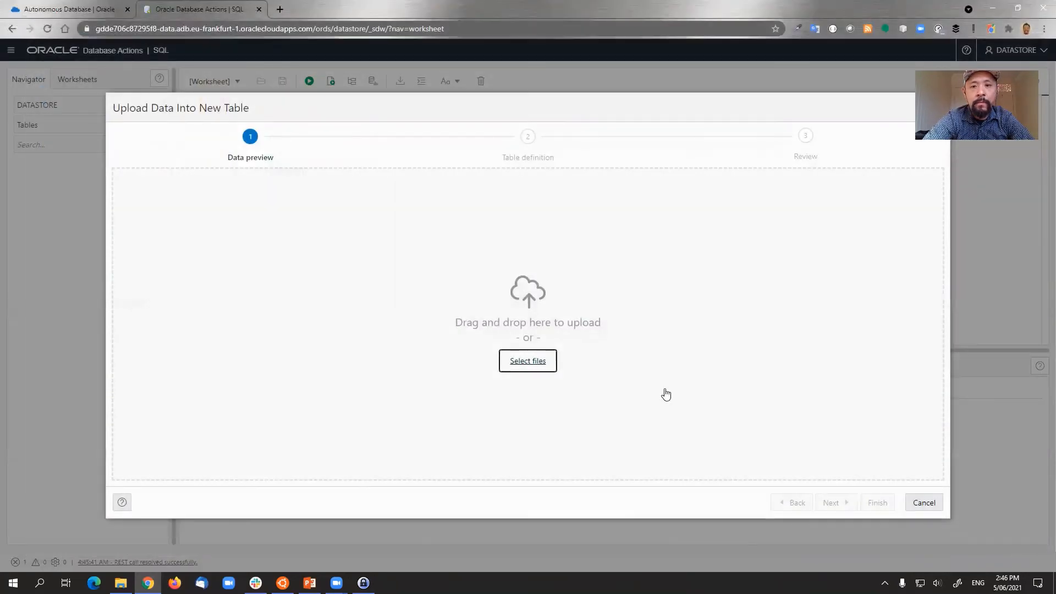
click(923, 503)
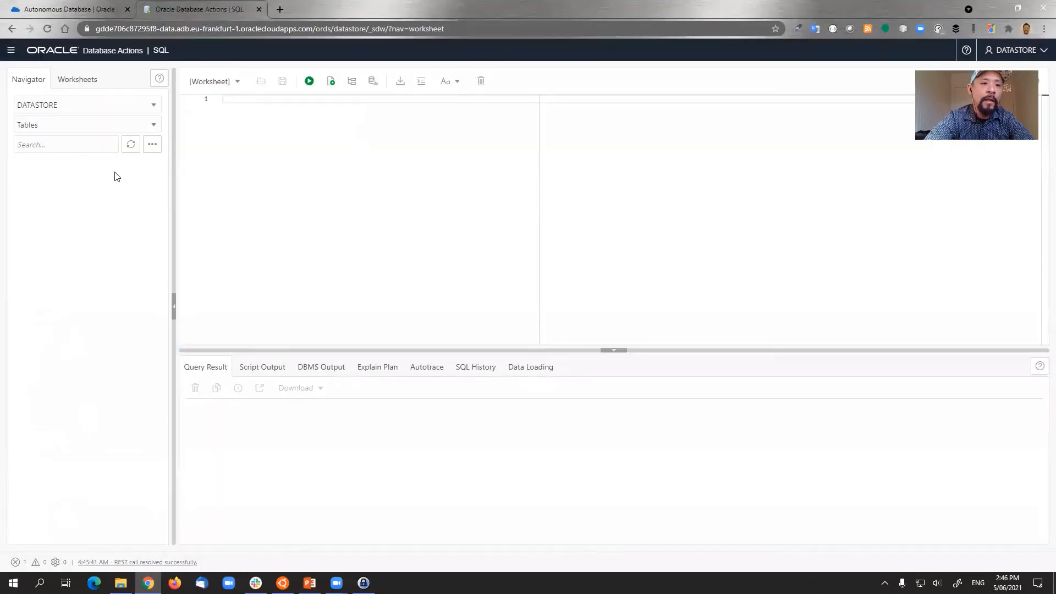
- Load sample.csv from the Desktop into Upload Data Into New Table and show its parsing options
click(153, 145)
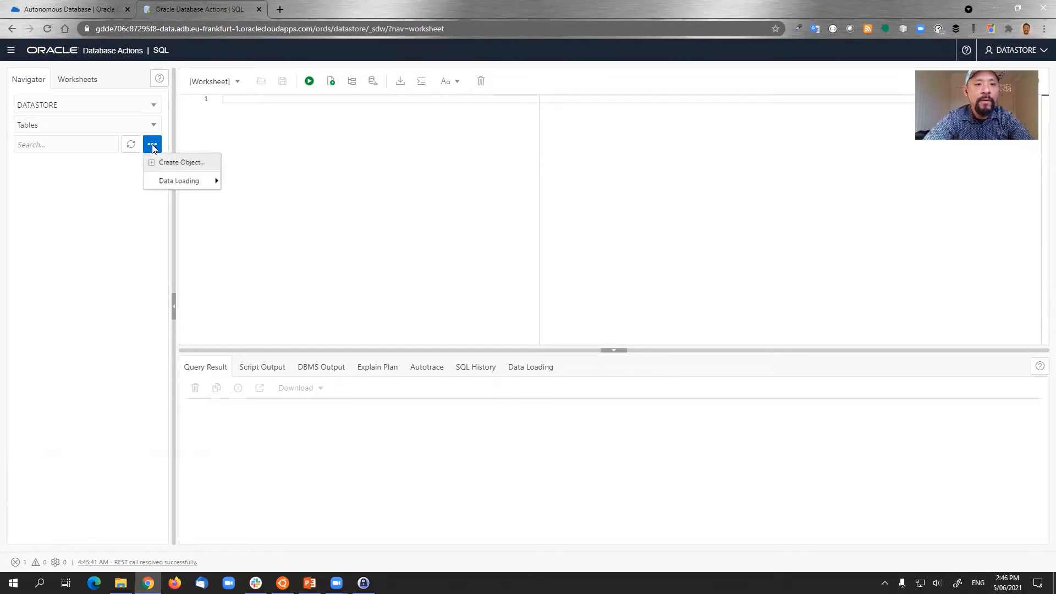
mouse_move(194, 187)
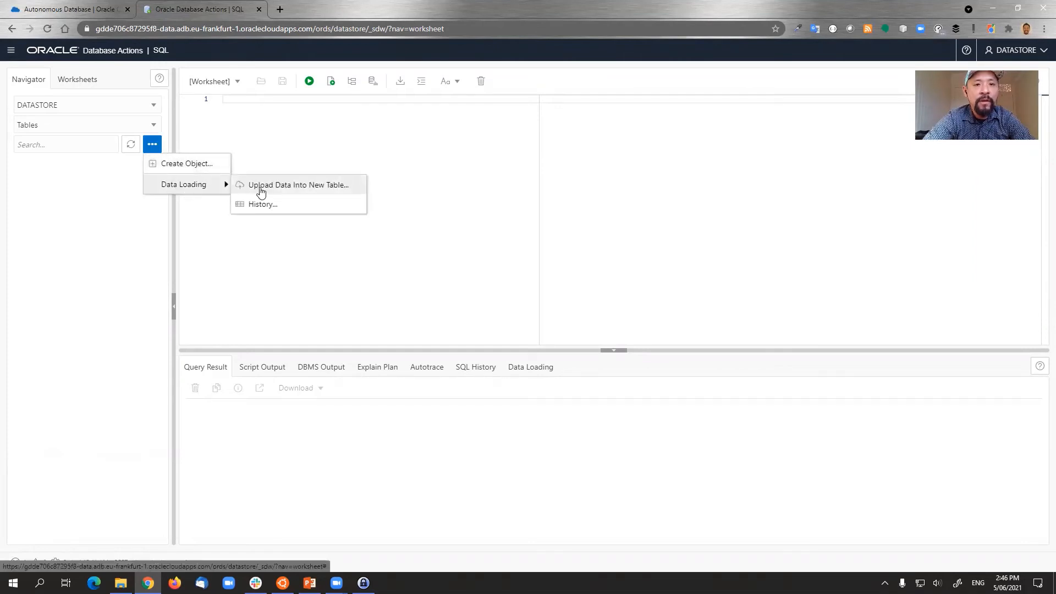
click(256, 190)
click(529, 363)
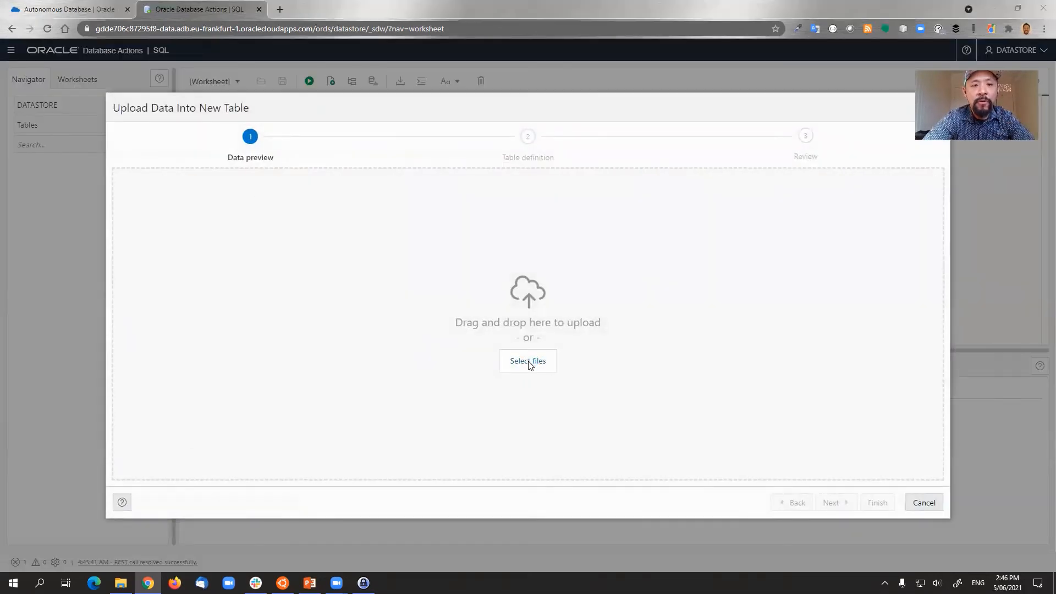
click(49, 82)
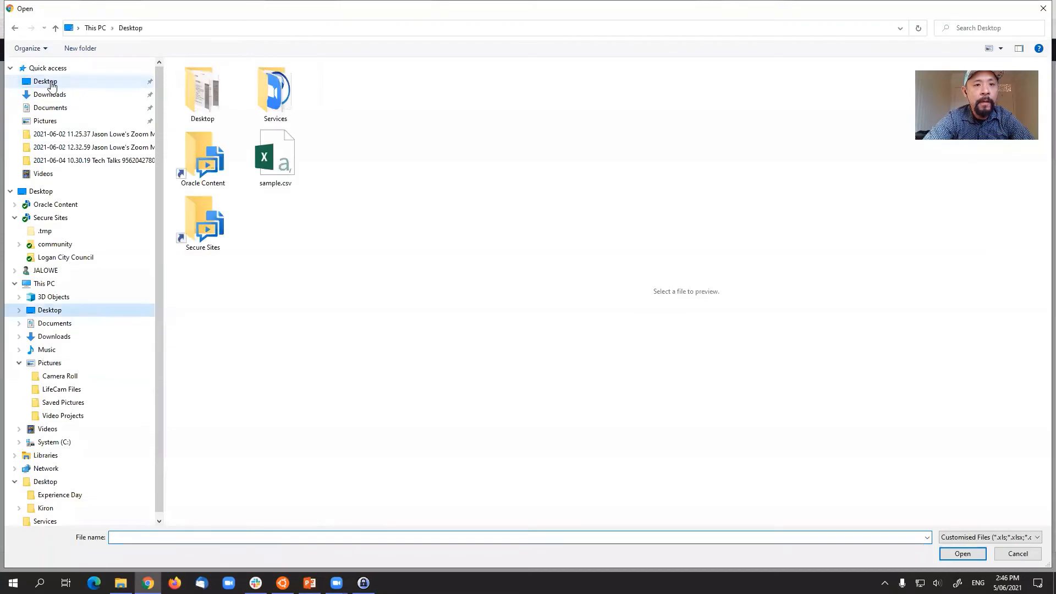
click(285, 158)
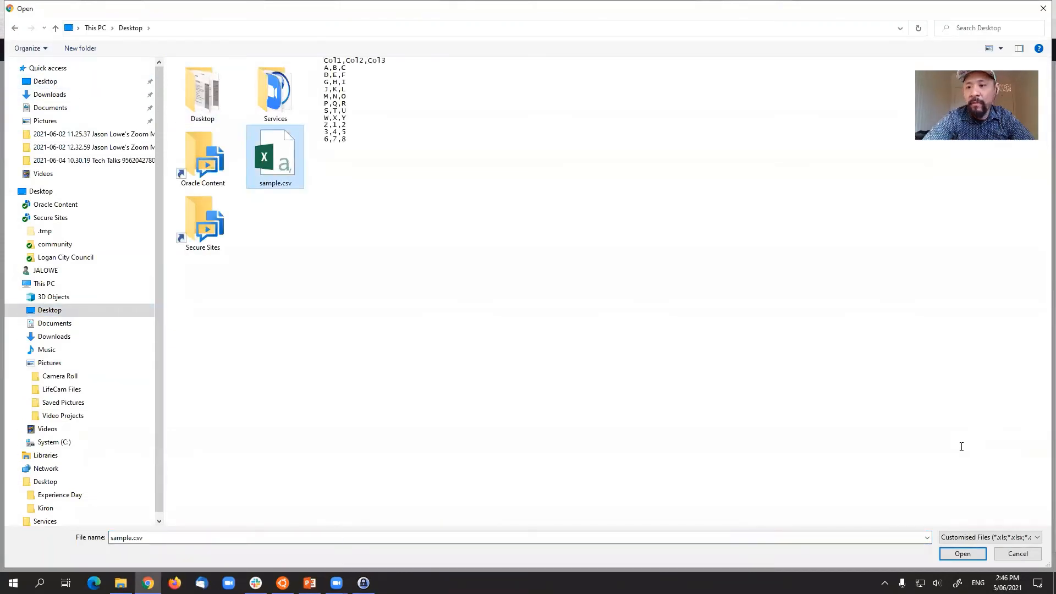
click(962, 554)
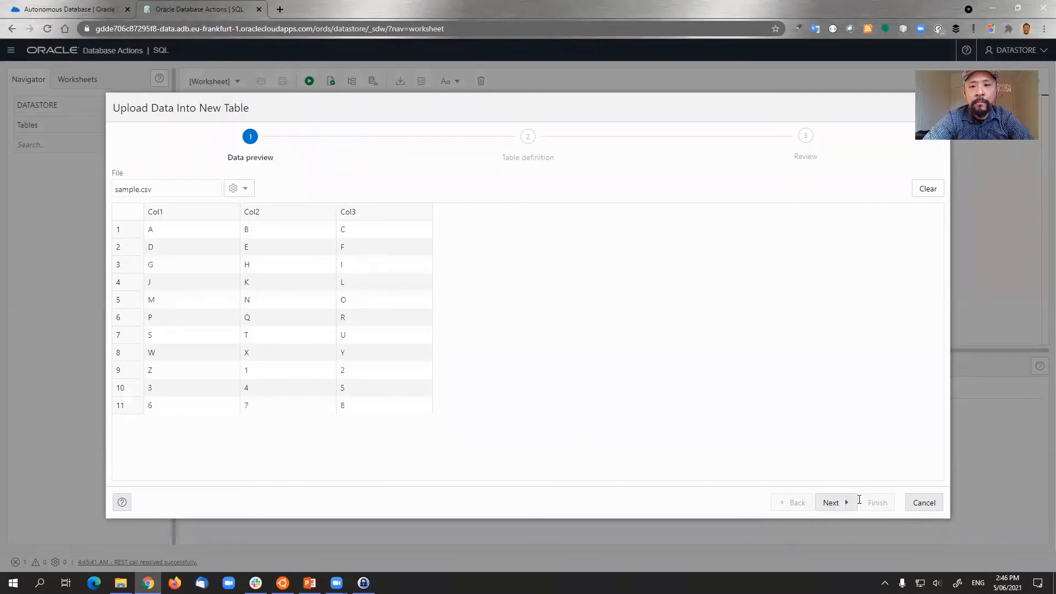
click(238, 190)
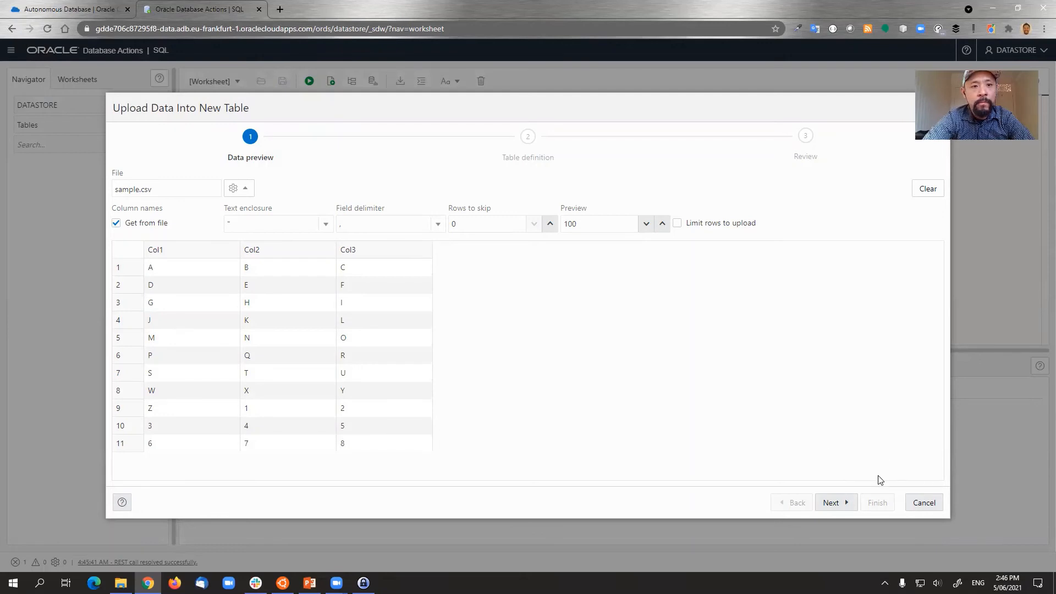
- Move through Table definition and Review, then finish to create SAMPLE and upload sample.csv
click(852, 504)
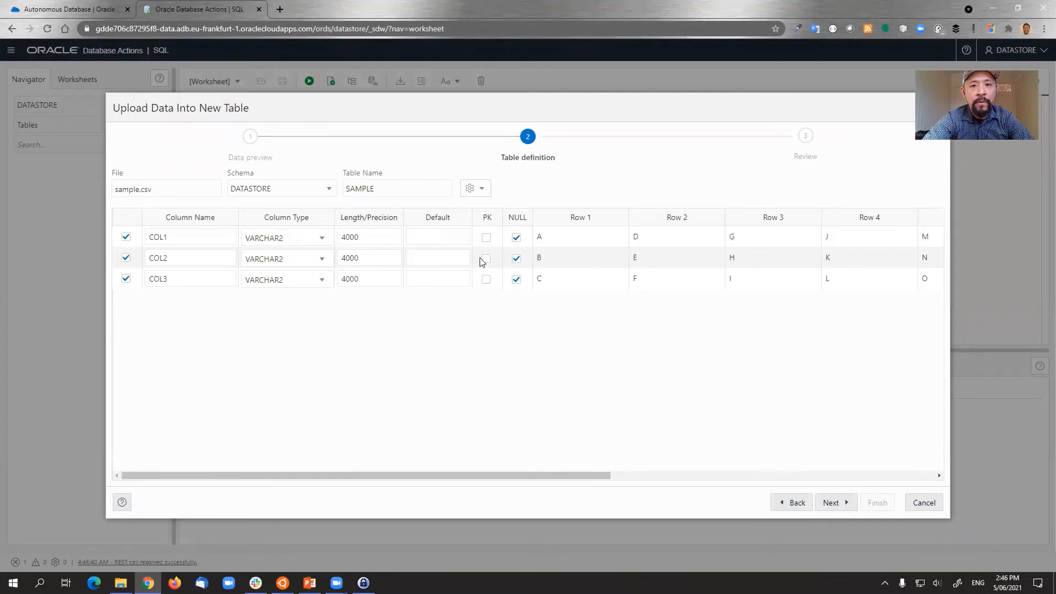
click(831, 505)
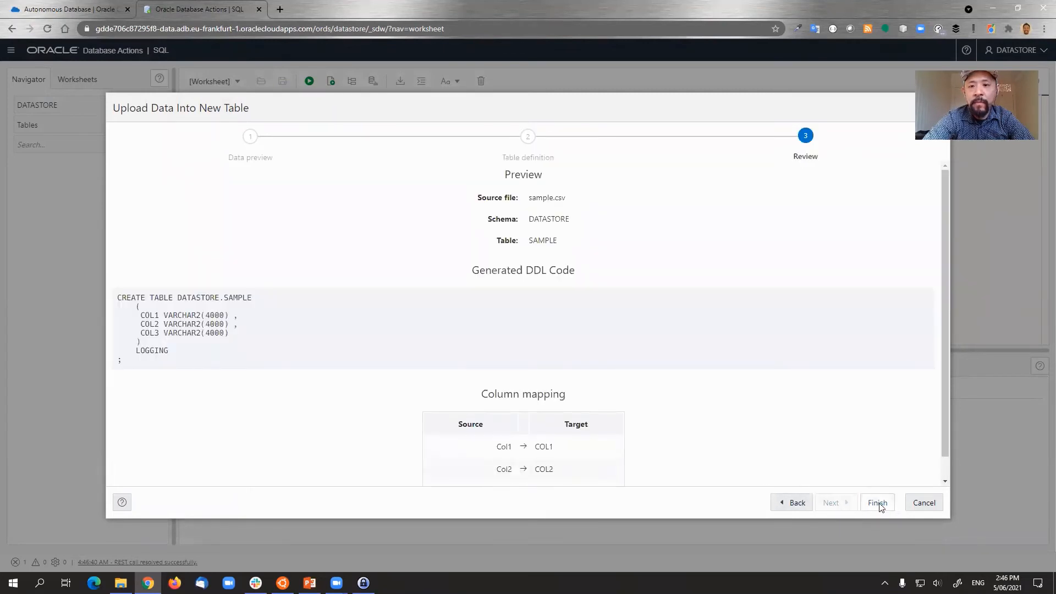
click(877, 503)
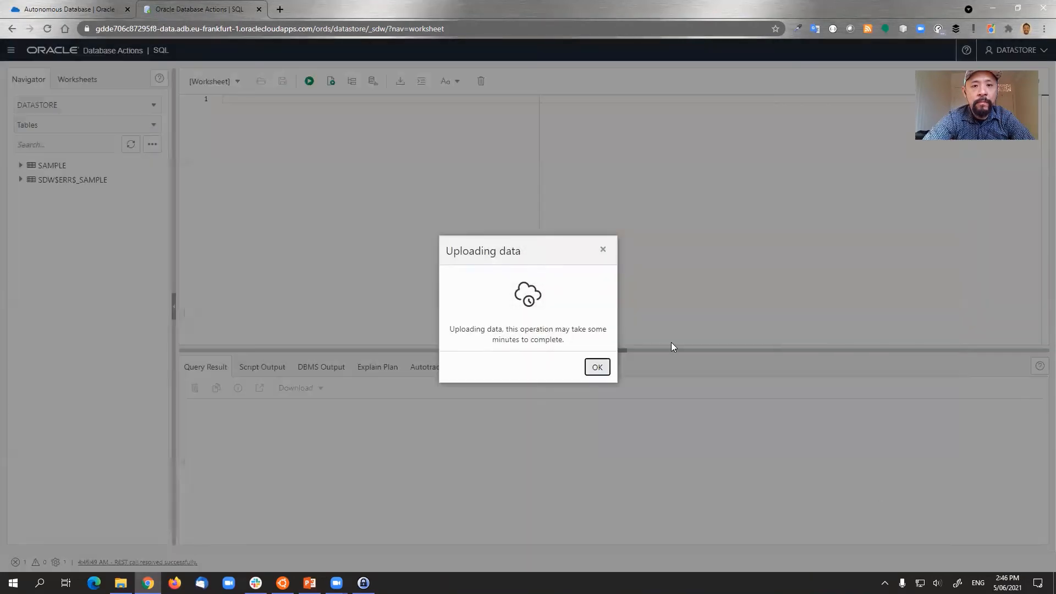
- Dismiss the uploading notice and expand SDW$ERR$_SAMPLE to list its columns
click(598, 367)
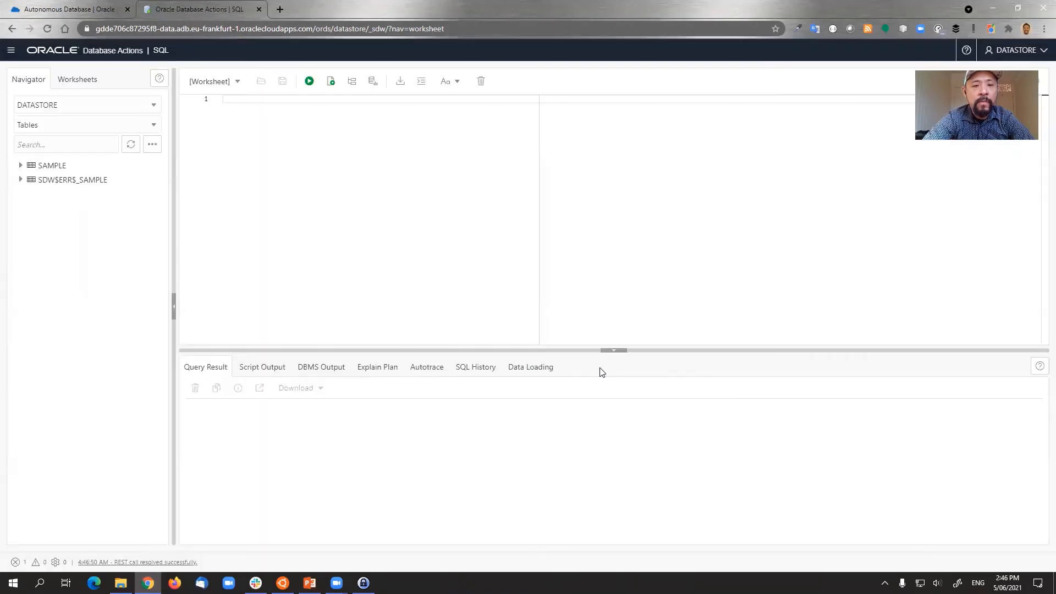
click(70, 185)
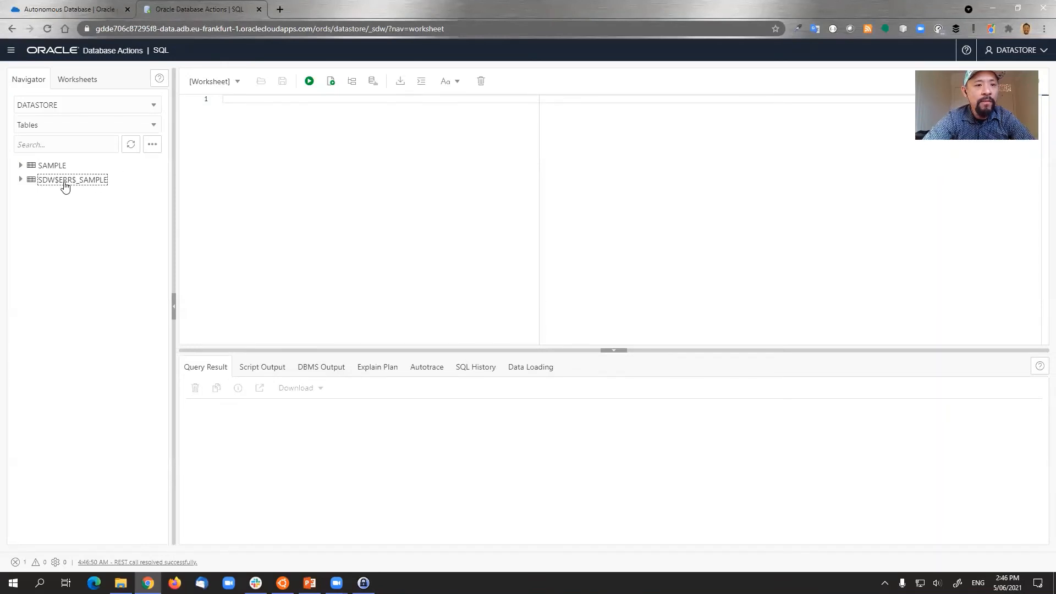
click(20, 181)
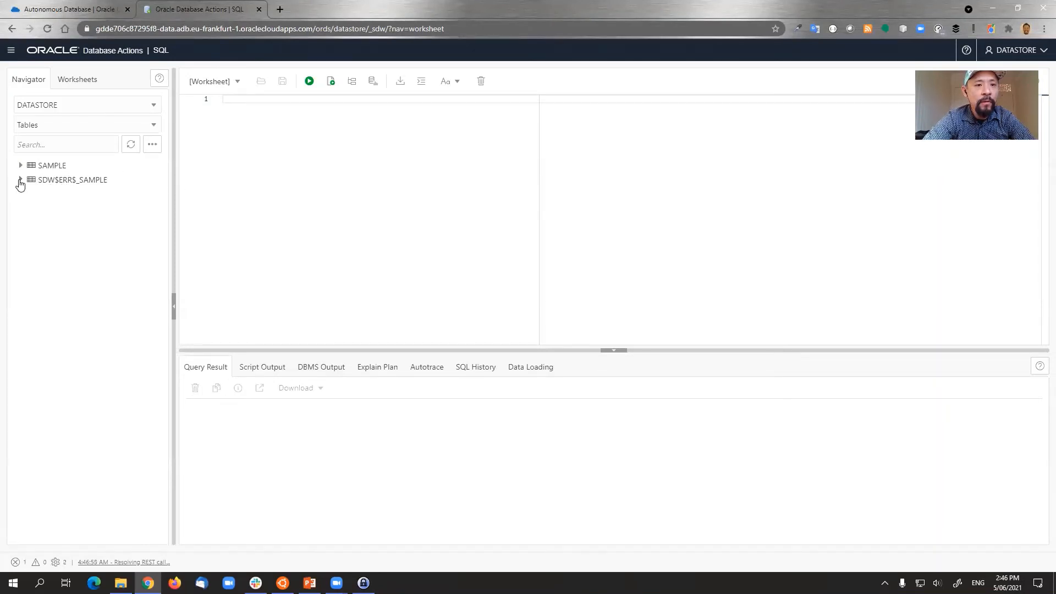
click(43, 183)
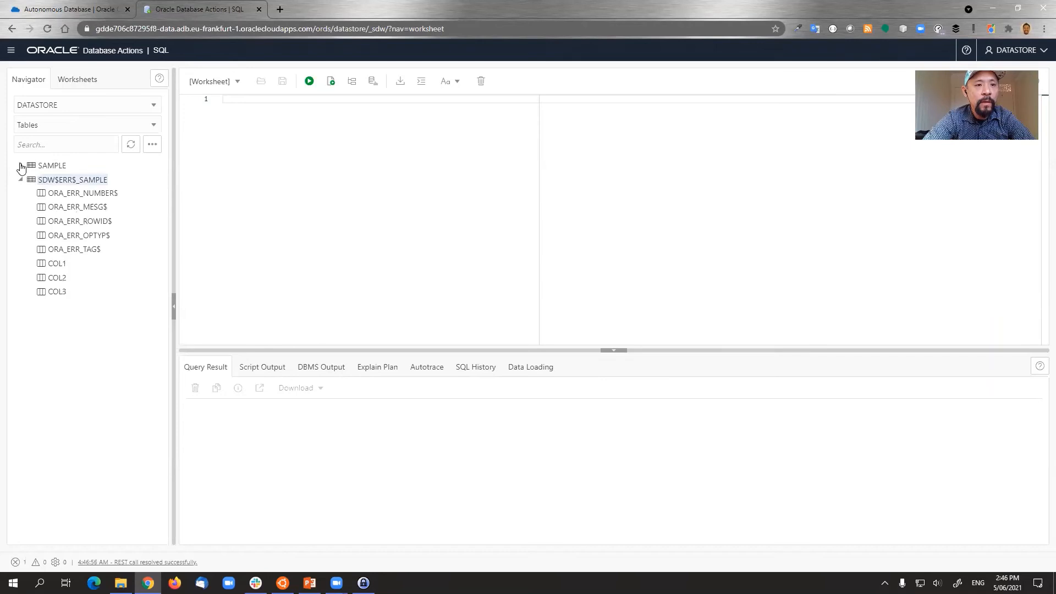
- Open the SAMPLE table's details and check its Data tab shows 11 rows of COL1–COL3
click(50, 166)
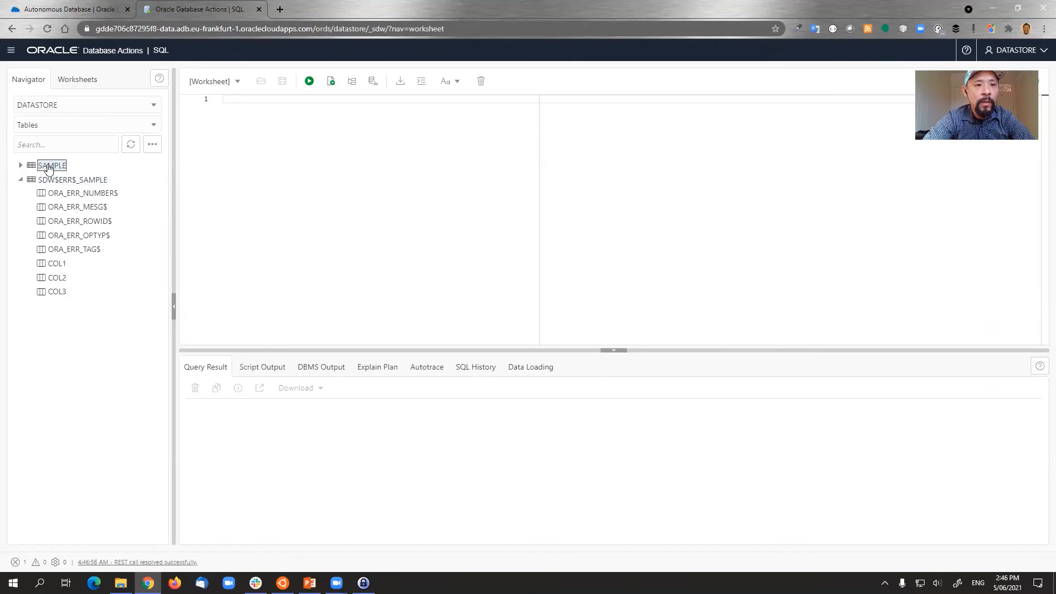
right_click(50, 166)
click(63, 172)
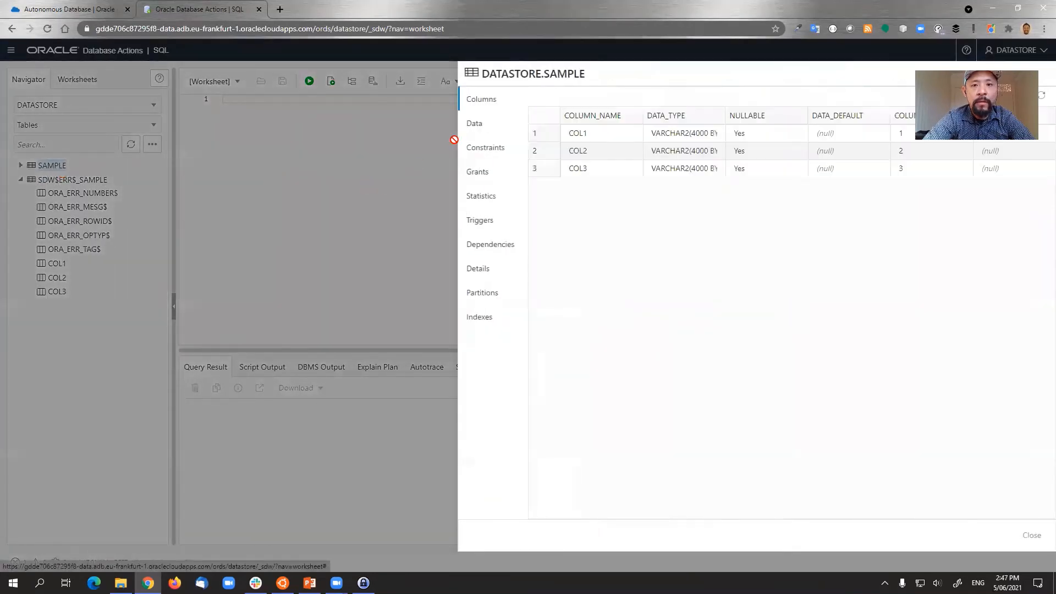
click(474, 130)
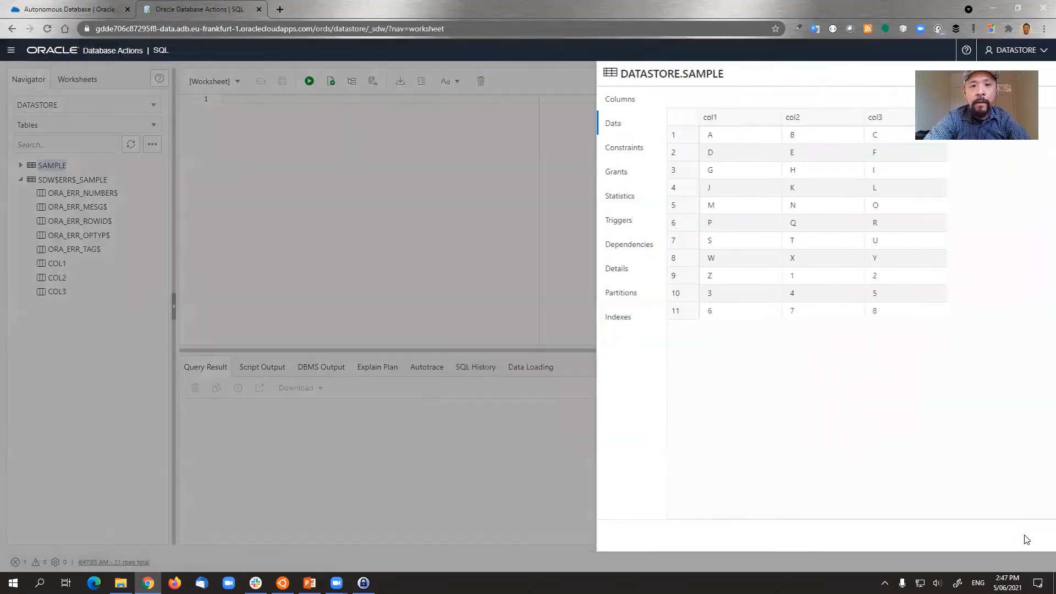
click(1030, 535)
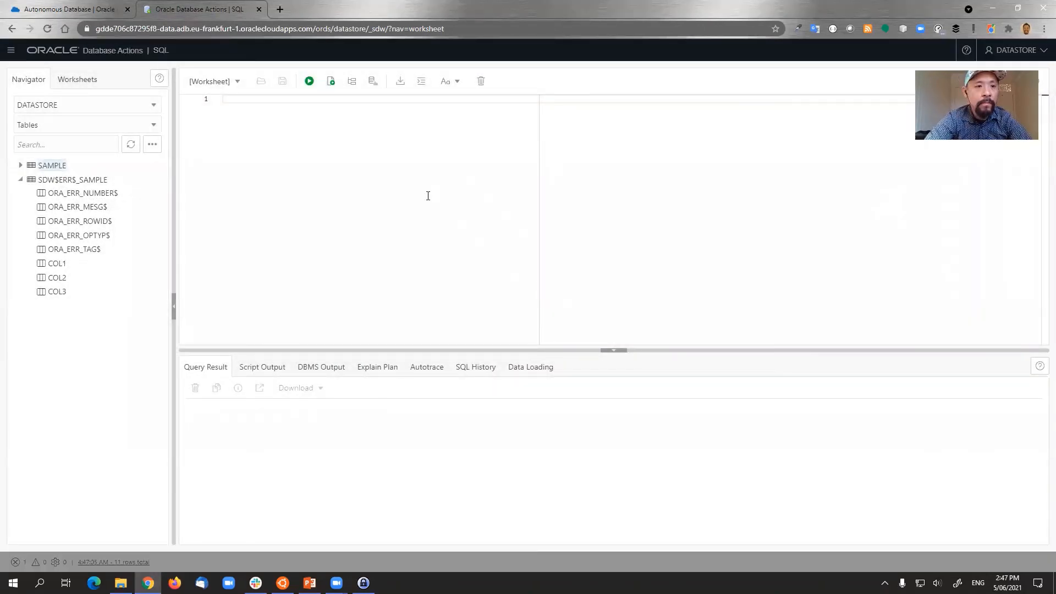
click(56, 170)
- REST-enable the SAMPLE table under the alias sample
right_click(57, 172)
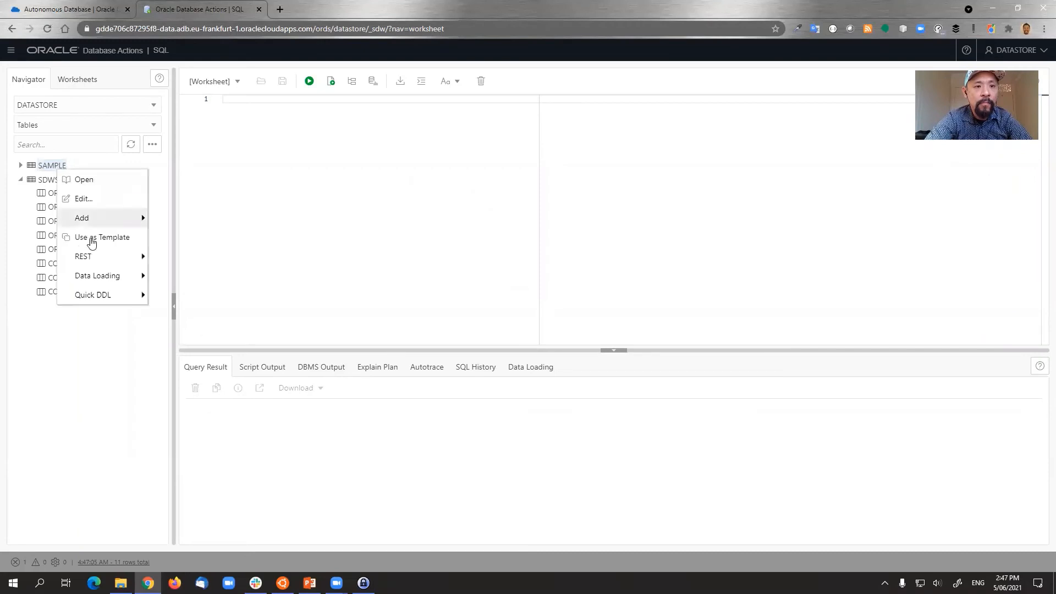
mouse_move(107, 258)
click(179, 256)
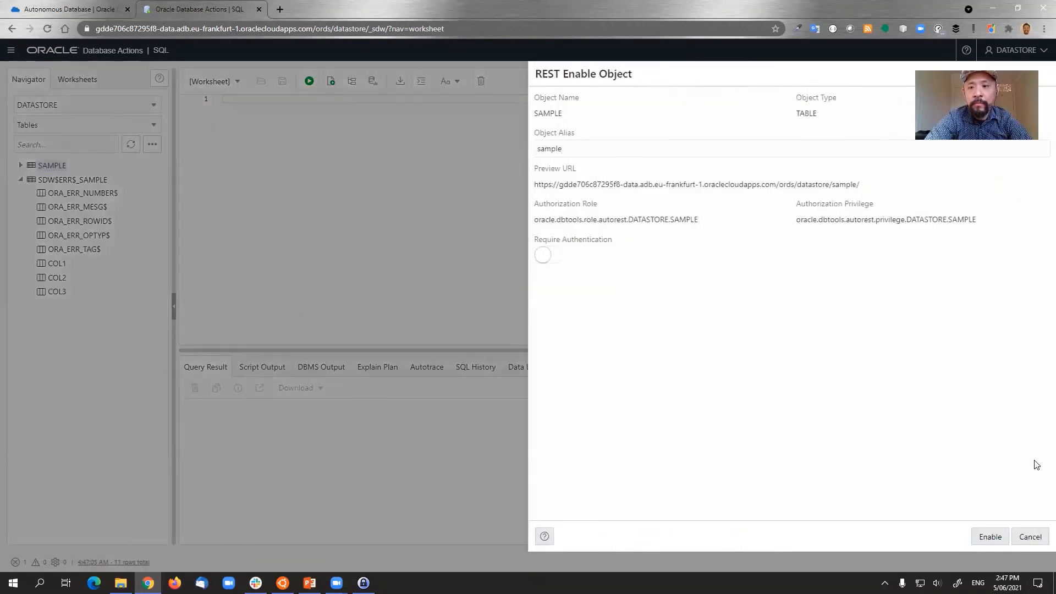
click(990, 537)
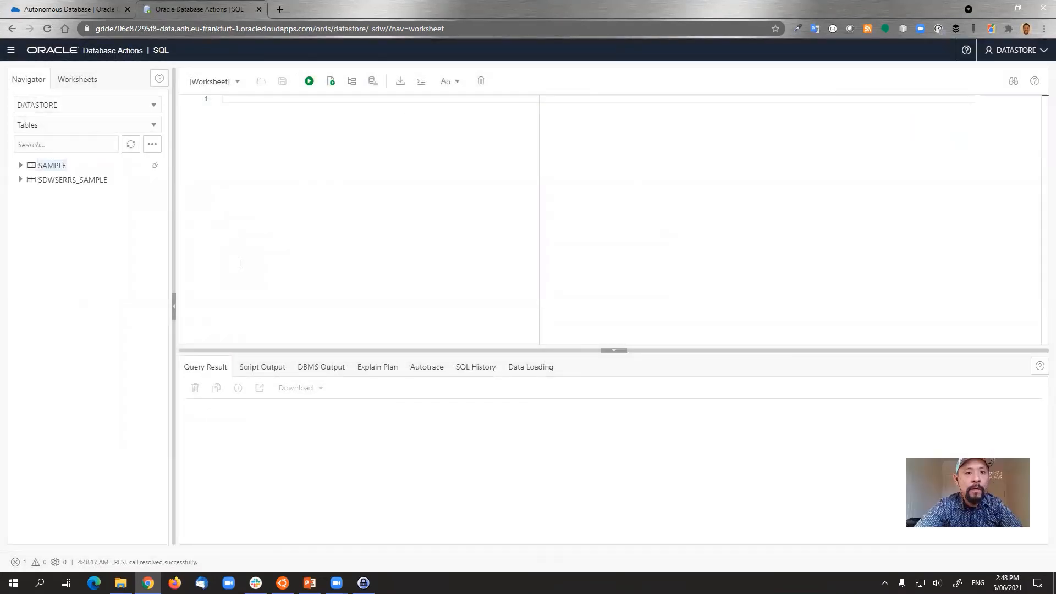
- Copy SAMPLE's GET ALL cURL command for /ords/datastore/sample/
right_click(65, 166)
mouse_move(123, 251)
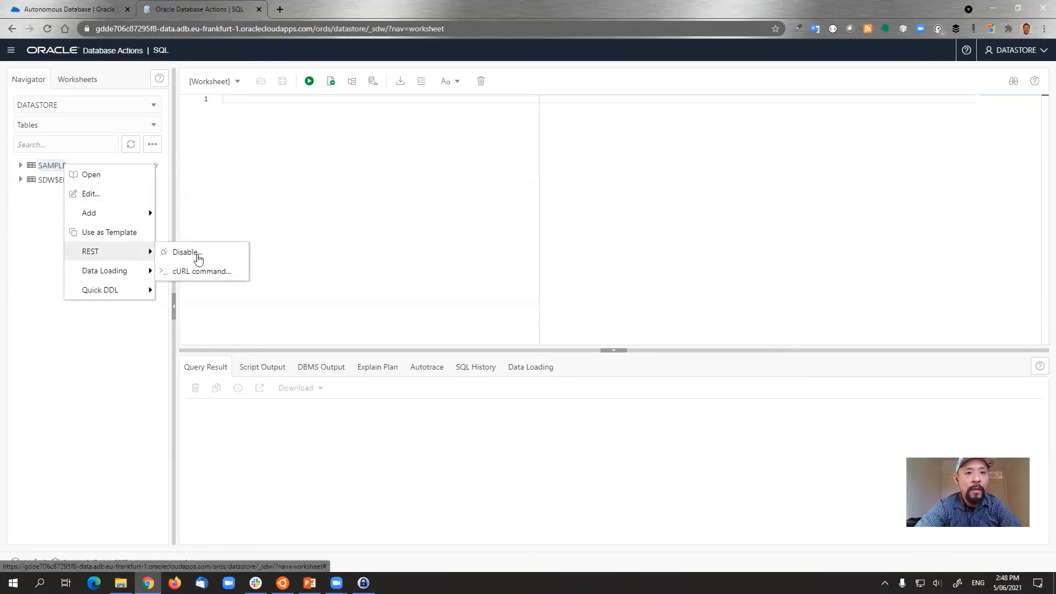
click(201, 270)
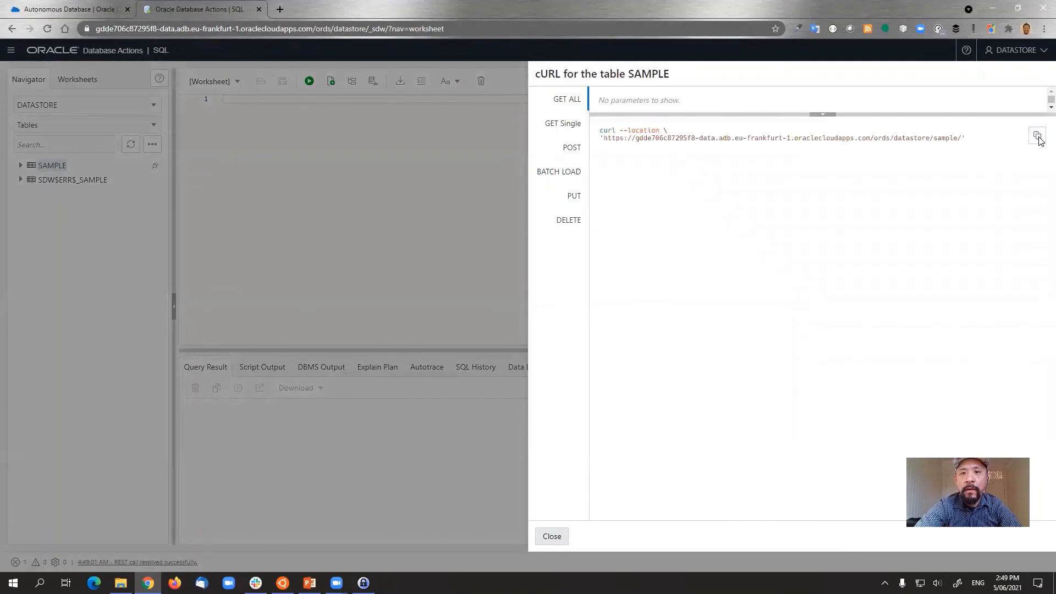
click(1037, 136)
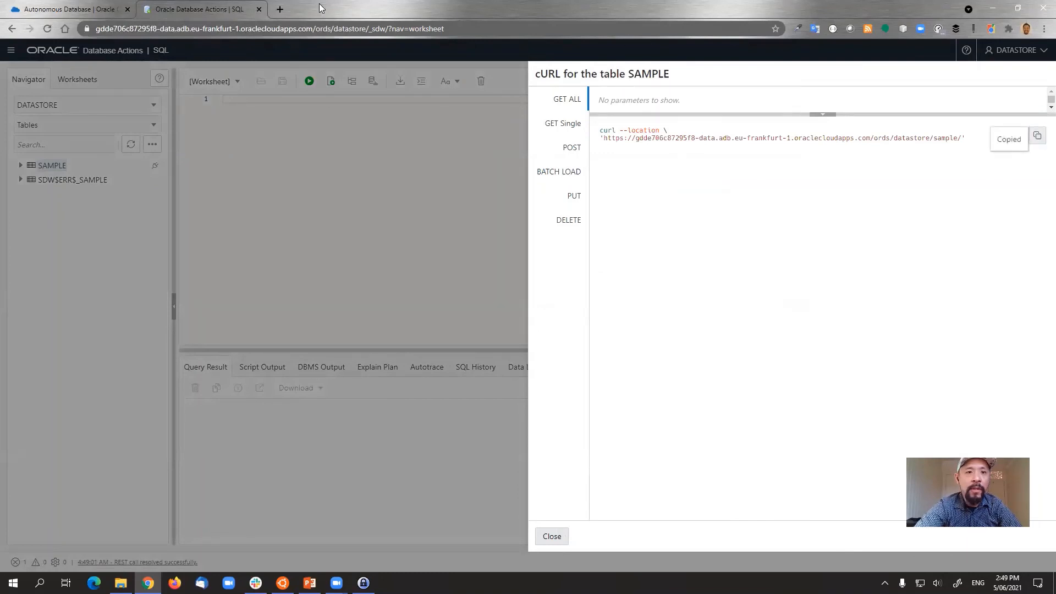
- View the /ords/datastore/sample/ JSON rows in a new Chrome tab, then close the cURL panel
click(280, 9)
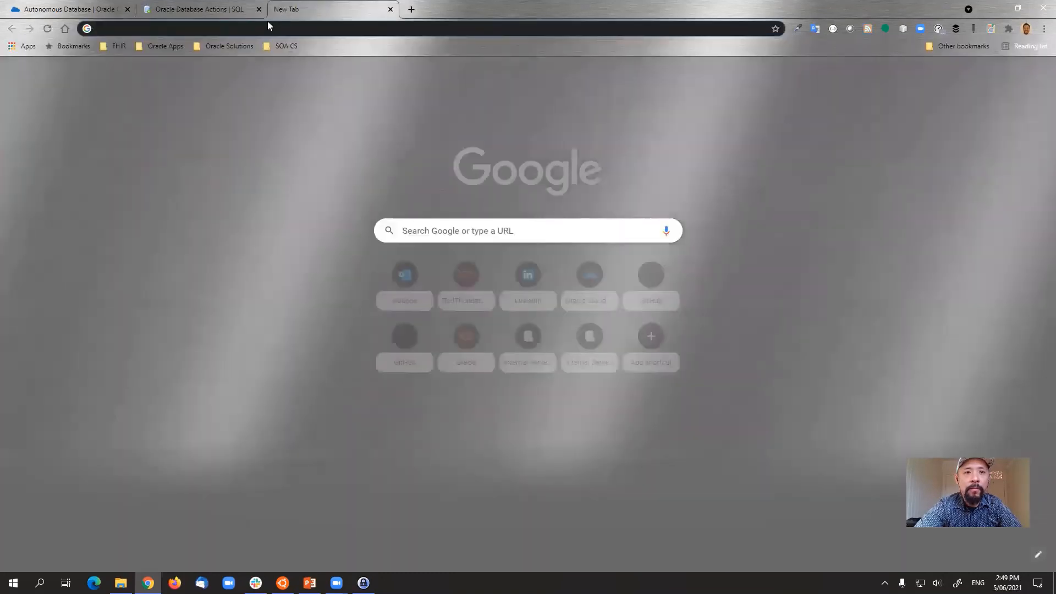
click(268, 23)
key(ctrl+v)
key(BackSpace)
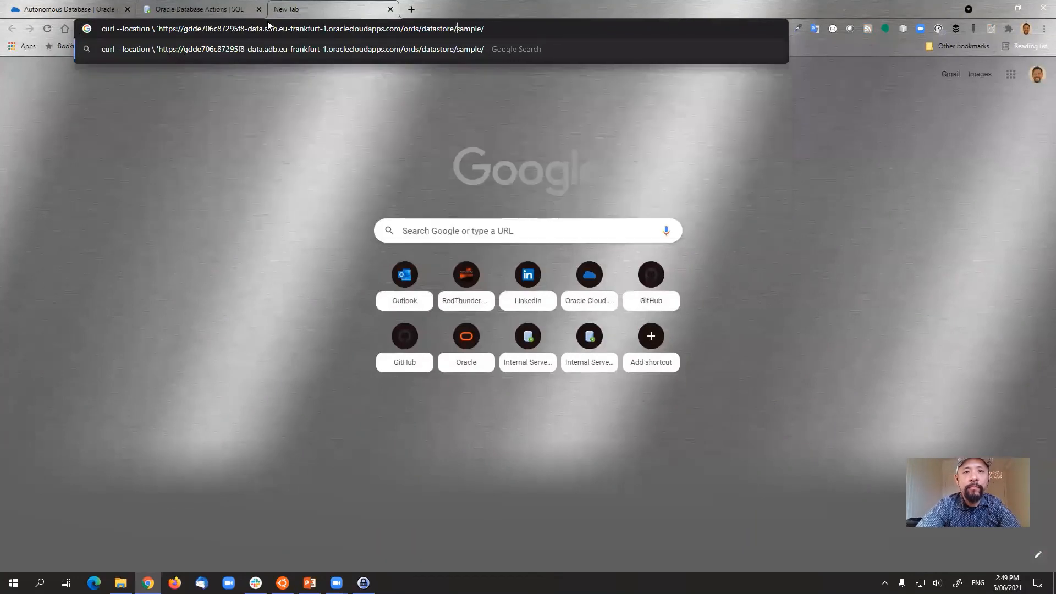
key(ctrl+shift+Left)
key(ctrl+shift+Left)
key(ctrl+shift+Left)
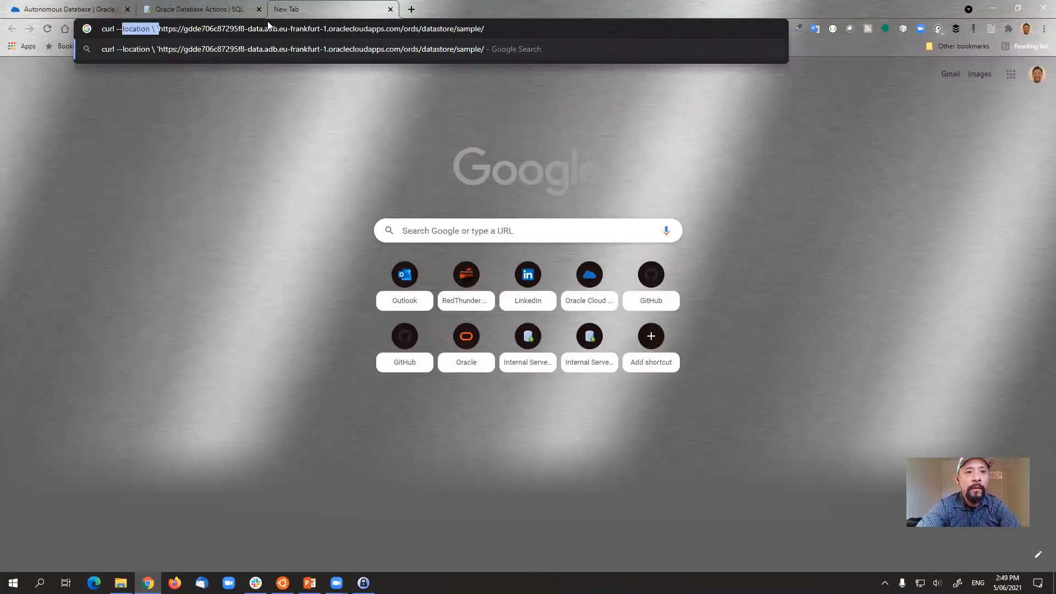
key(BackSpace)
key(Return)
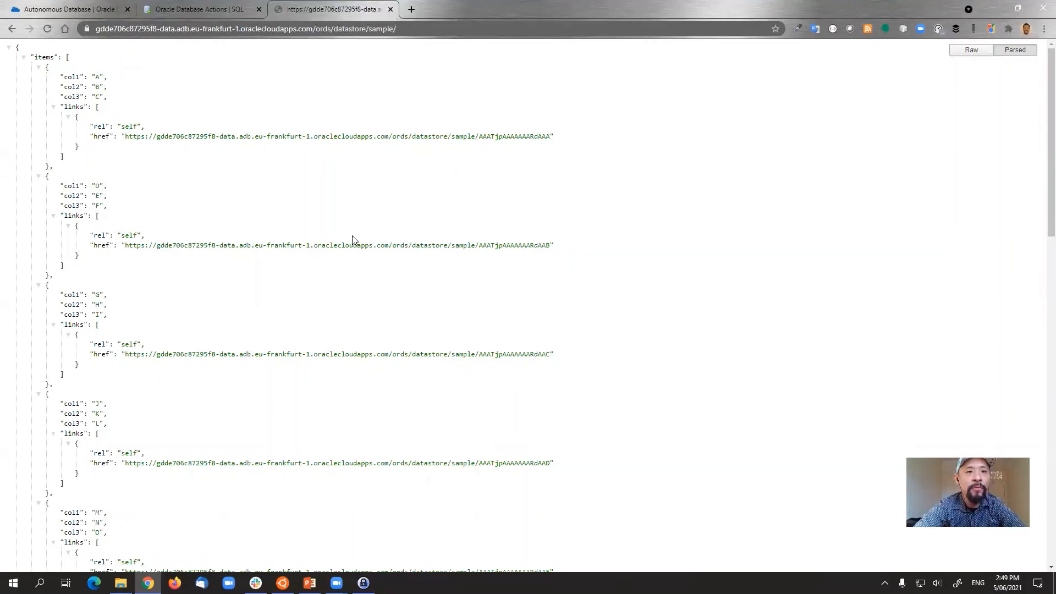
click(205, 8)
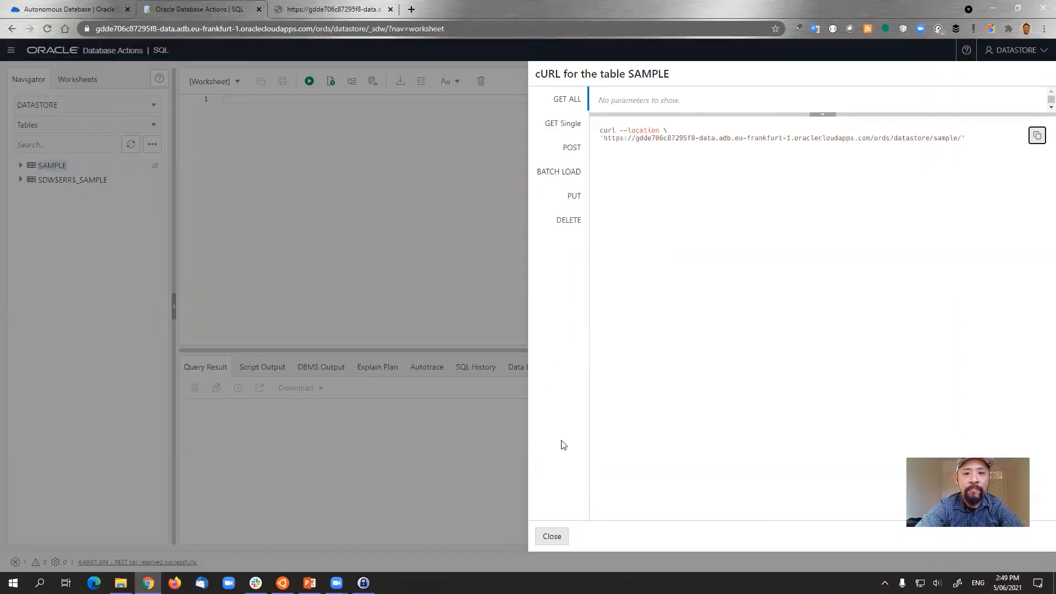
click(553, 532)
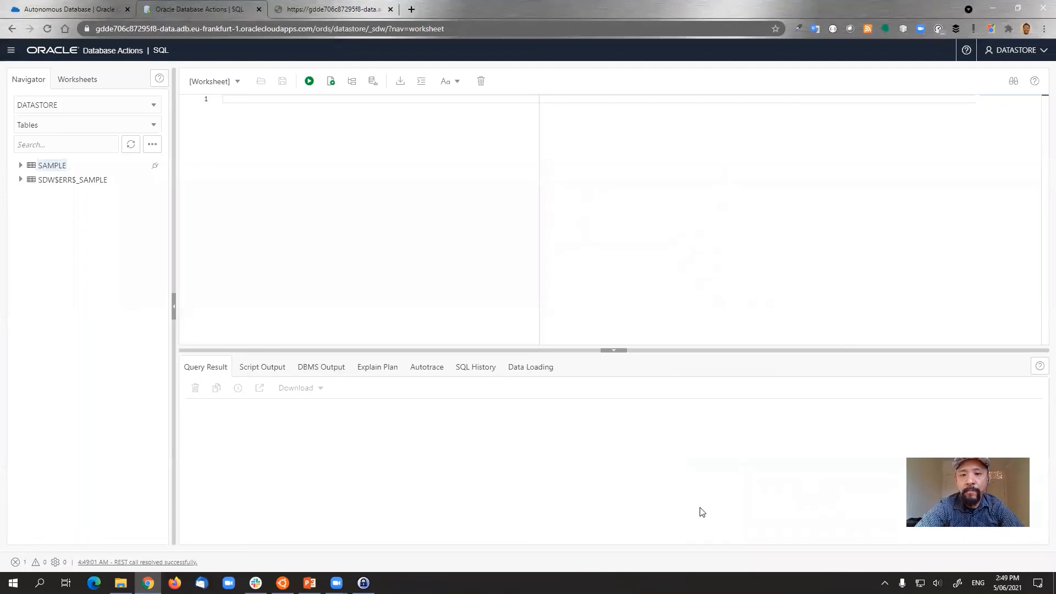